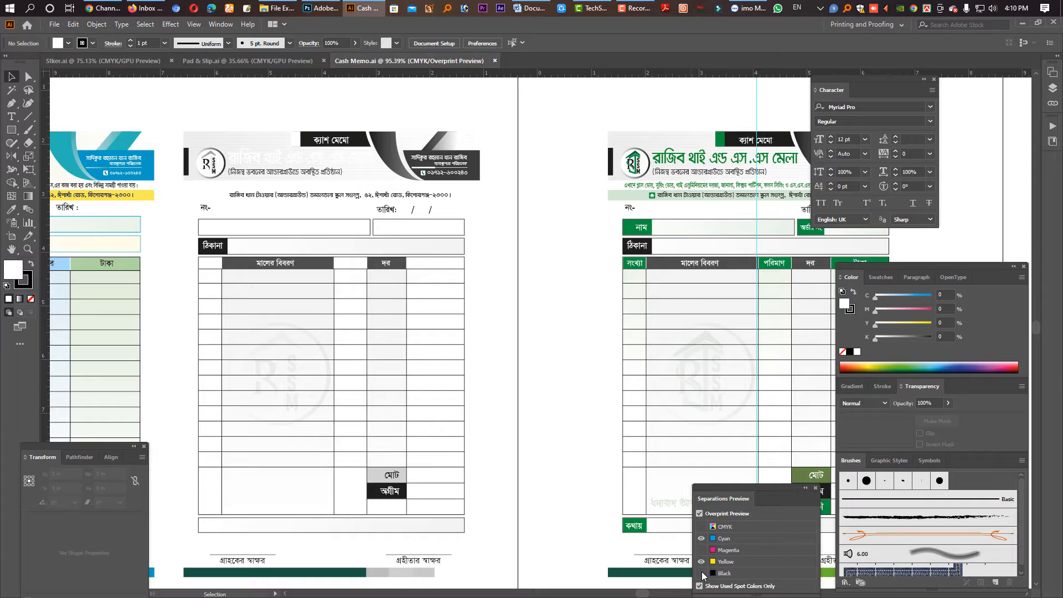
Step: Hide the black plate in Separations Preview to examine the memo's remaining cyan and yellow coverage, and show all CMYK plates again
click(702, 575)
key(Tab)
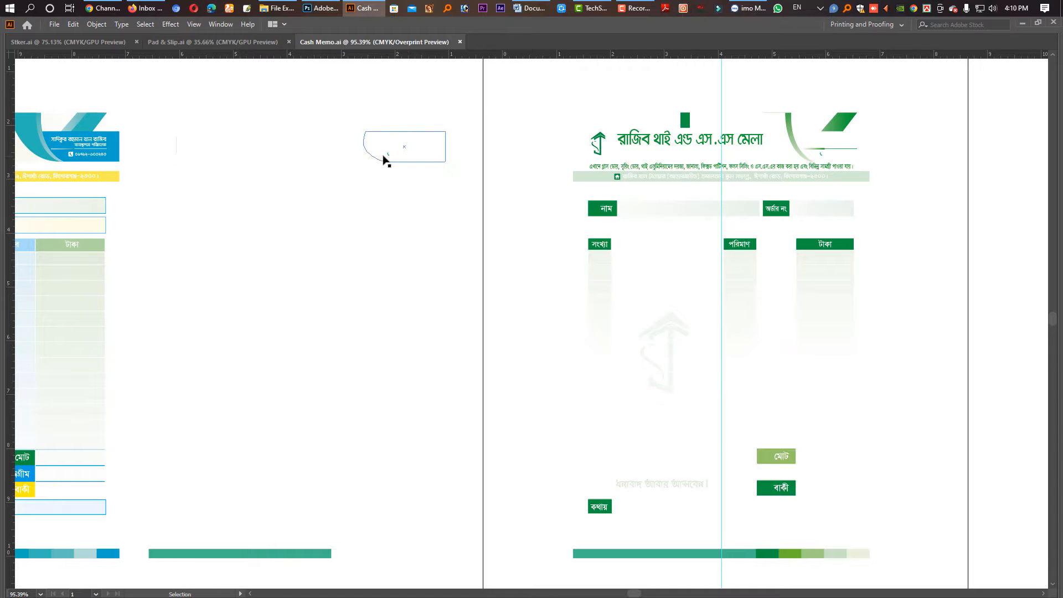
key(ctrl+space)
drag(382, 141, 696, 281)
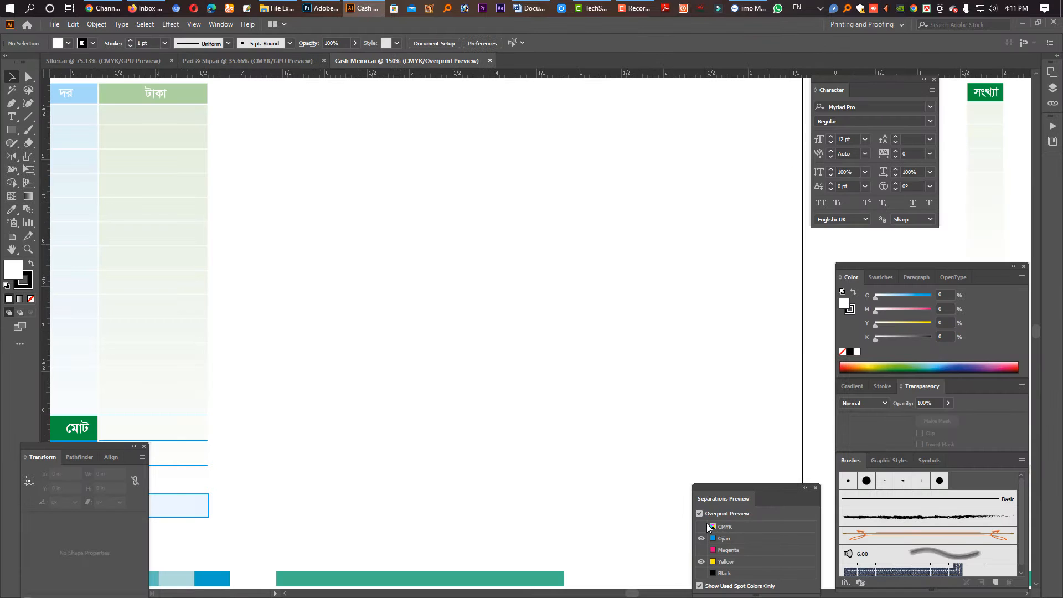
click(703, 524)
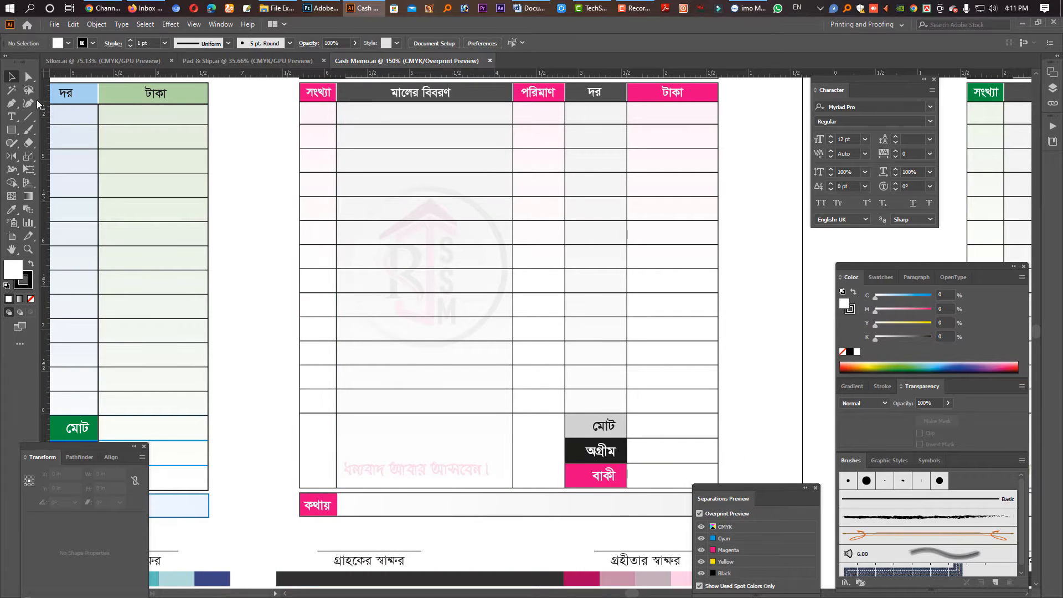
Step: Recolour the dark footer bar of the magenta cash memo to pure black, K 100%
click(28, 77)
click(425, 578)
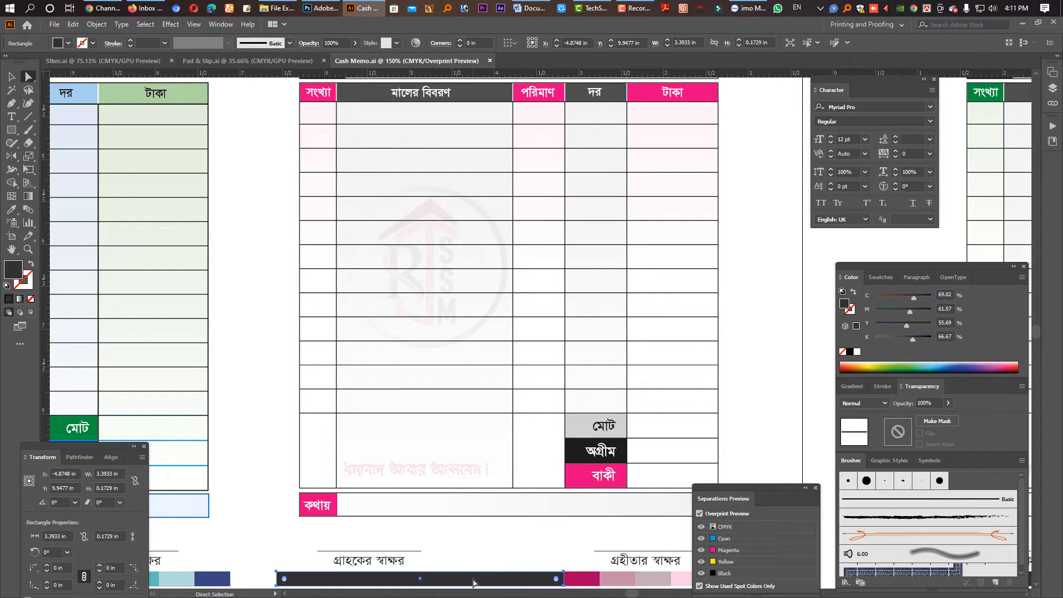
click(851, 353)
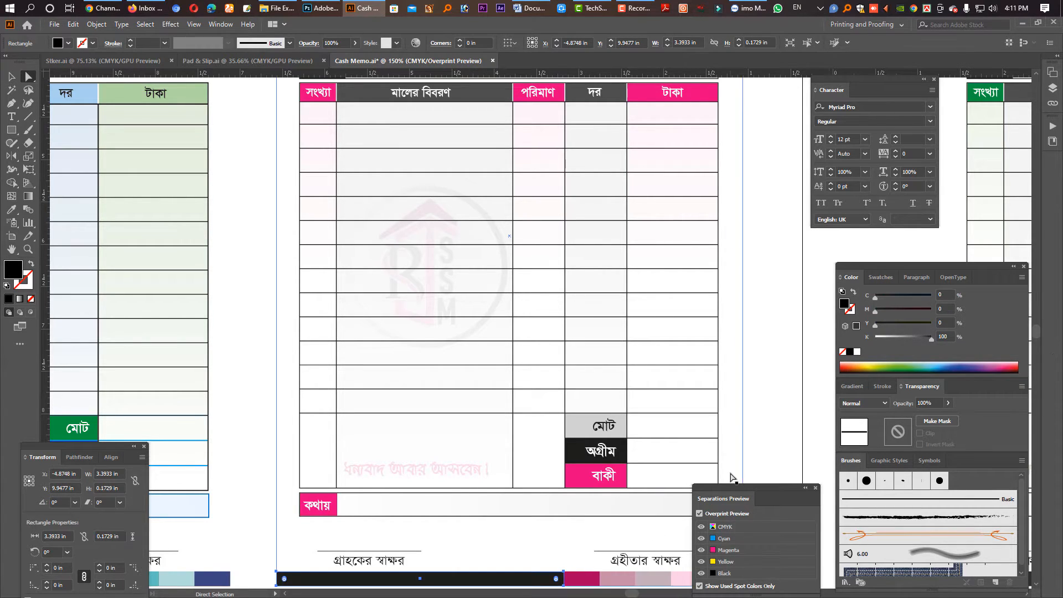
click(580, 580)
Step: Recolour the phone icon's handset in the magenta memo's header to pure black, K 100%
drag(512, 235, 456, 494)
drag(615, 206, 1055, 371)
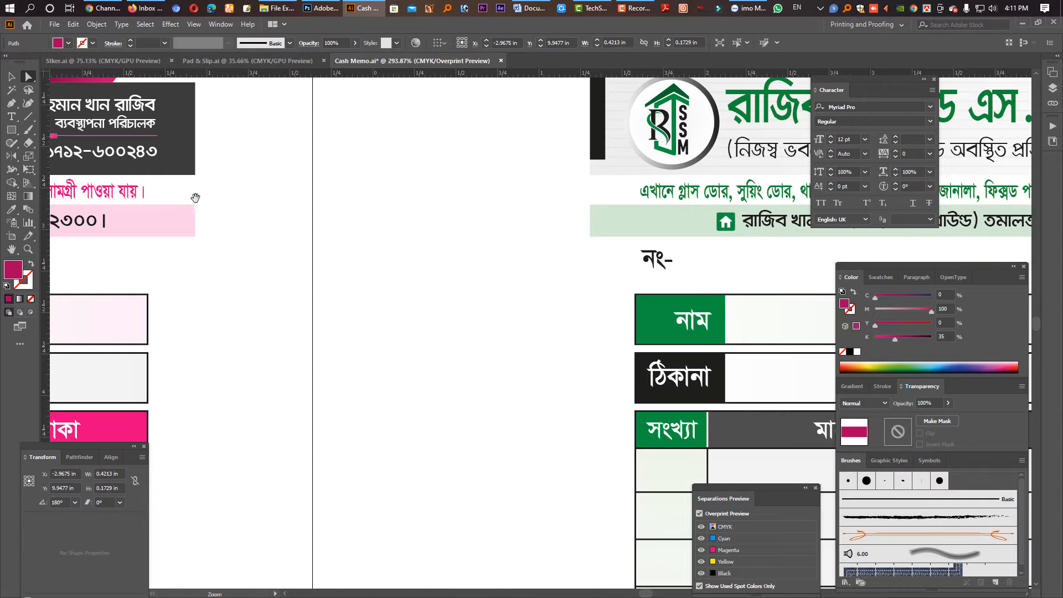
drag(194, 198, 513, 351)
drag(336, 278, 570, 374)
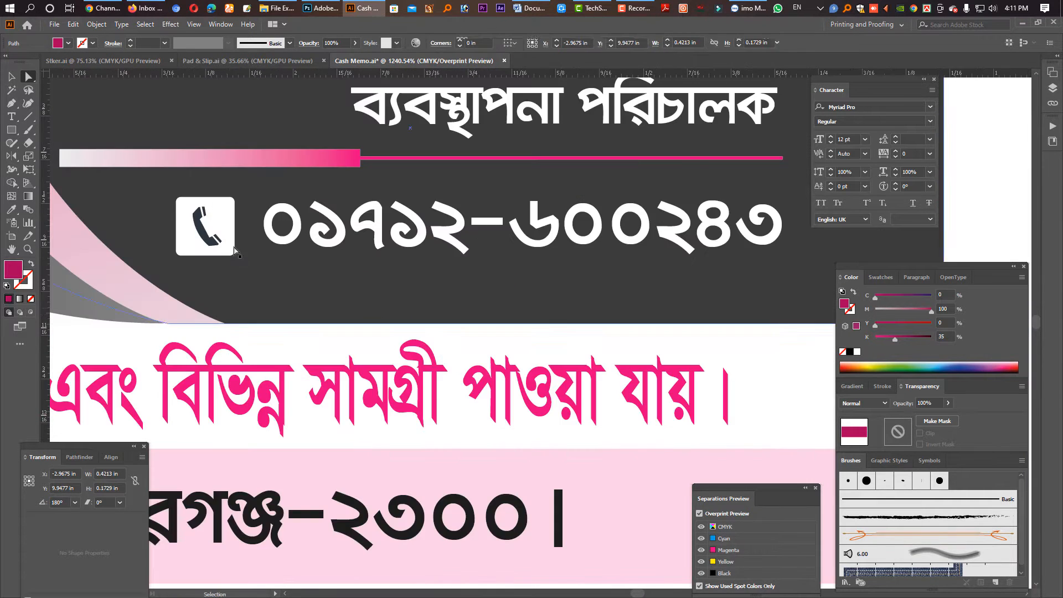
click(217, 237)
click(211, 216)
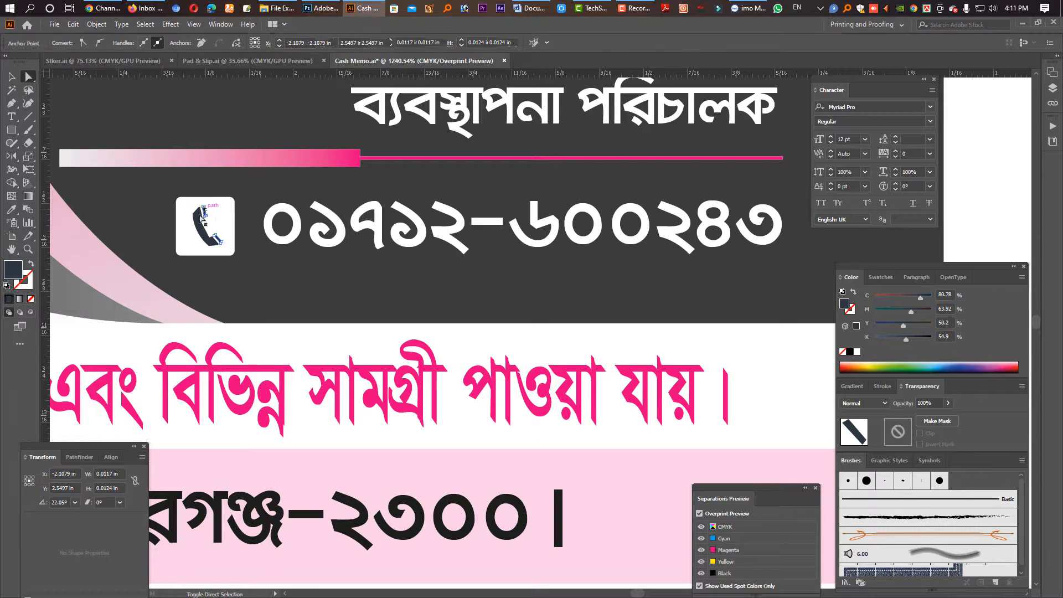
click(853, 354)
Step: Check the fill colour of the dark contact panel and examine the magenta memo's header artwork
click(480, 313)
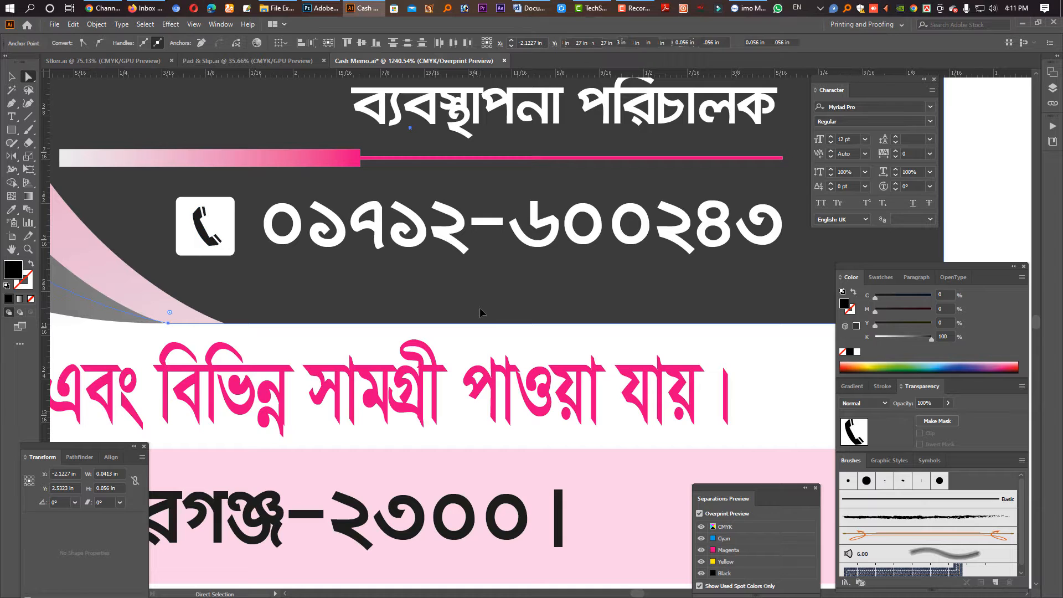
ctrl+alt+click(606, 304)
ctrl+alt+click(606, 301)
ctrl+alt+click(608, 300)
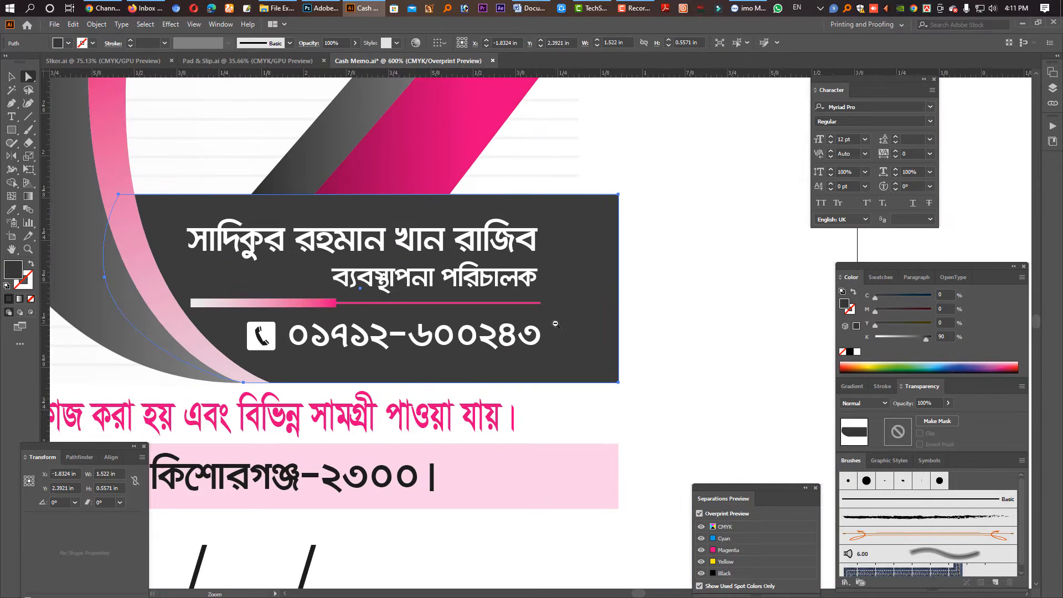
ctrl+alt+click(555, 324)
ctrl+alt+click(556, 325)
ctrl+alt+click(556, 325)
drag(540, 342, 597, 253)
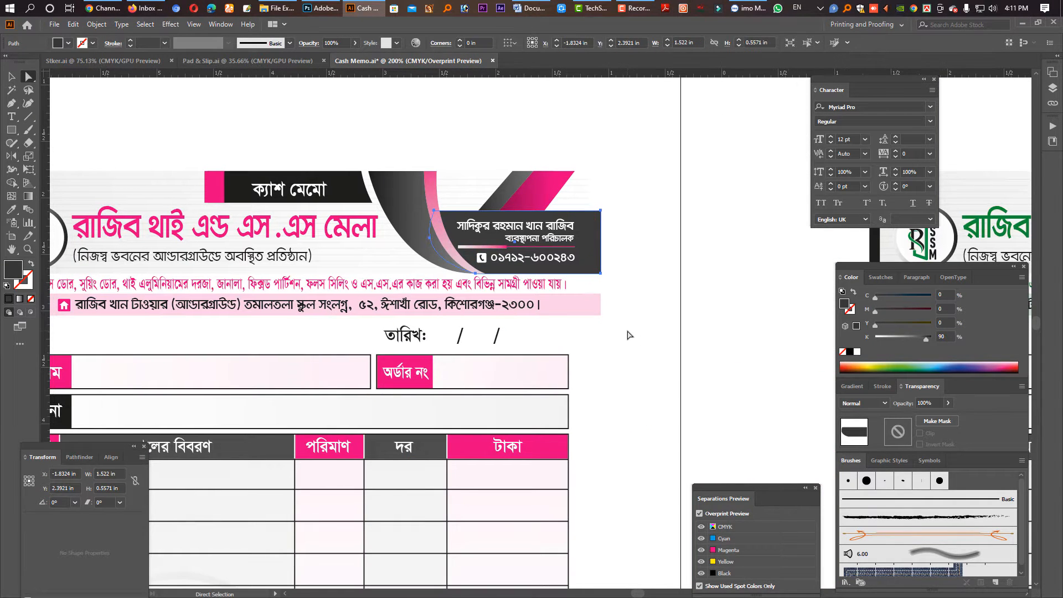
click(664, 368)
Step: Group all the artwork of the magenta cash memo and copy it
ctrl+alt+click(663, 368)
ctrl+alt+click(551, 385)
ctrl+alt+click(551, 385)
drag(551, 384, 552, 253)
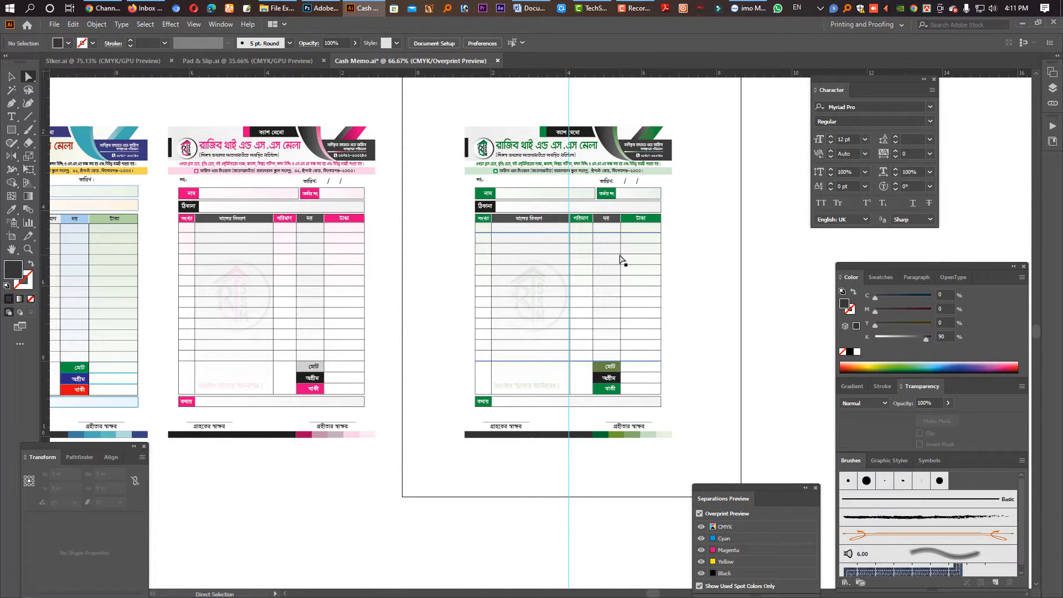
drag(128, 220, 346, 226)
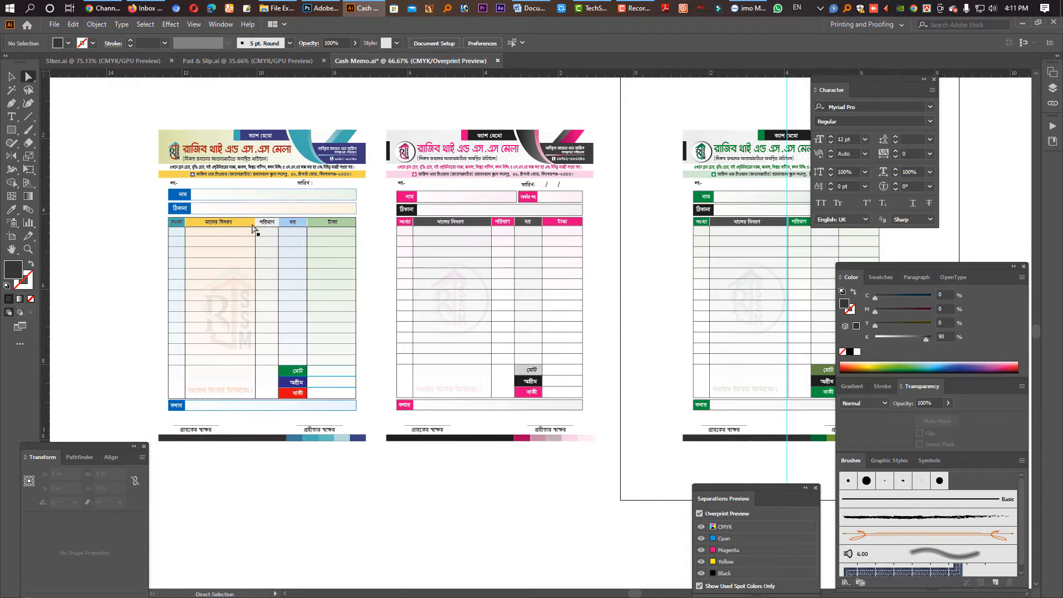
click(11, 77)
drag(381, 121, 608, 475)
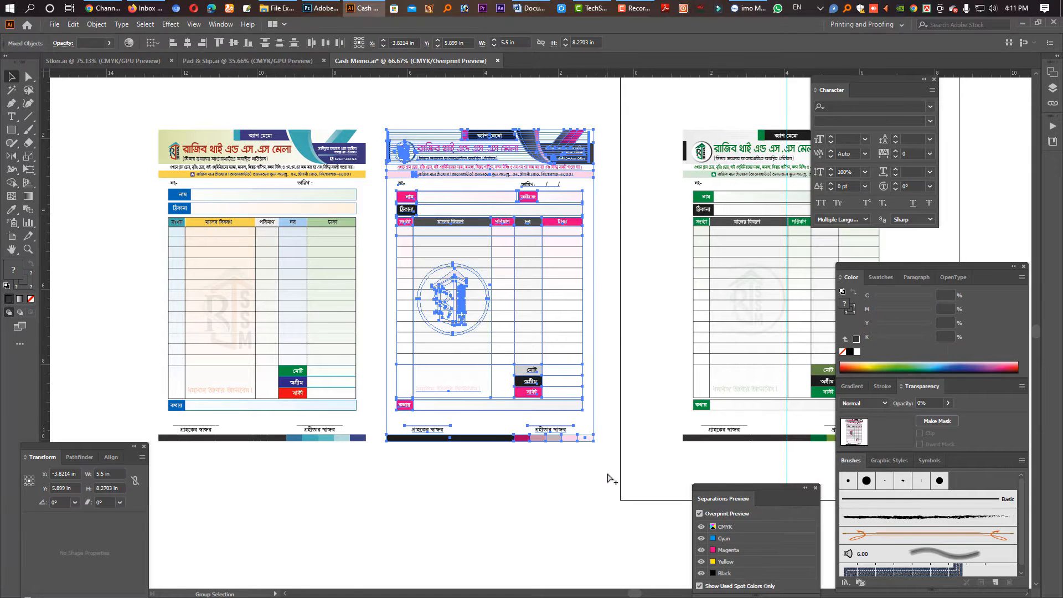
key(a)
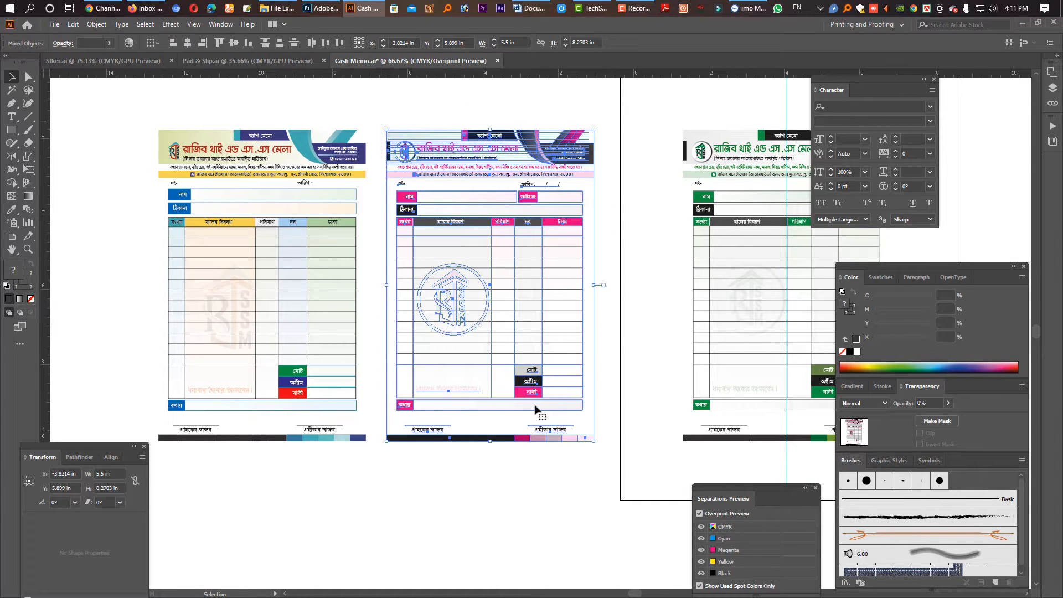
key(v)
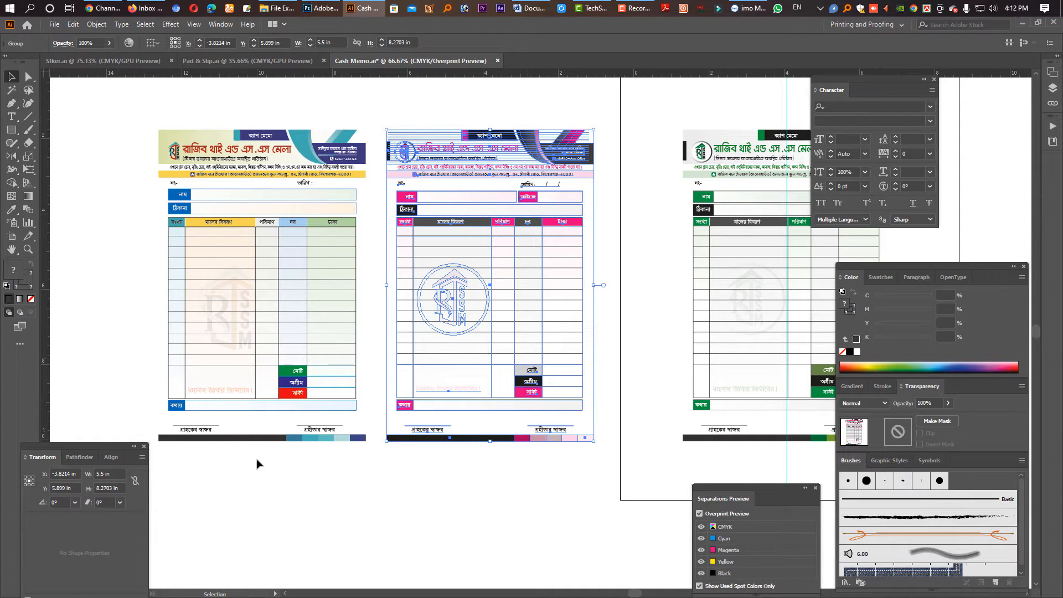
key(a)
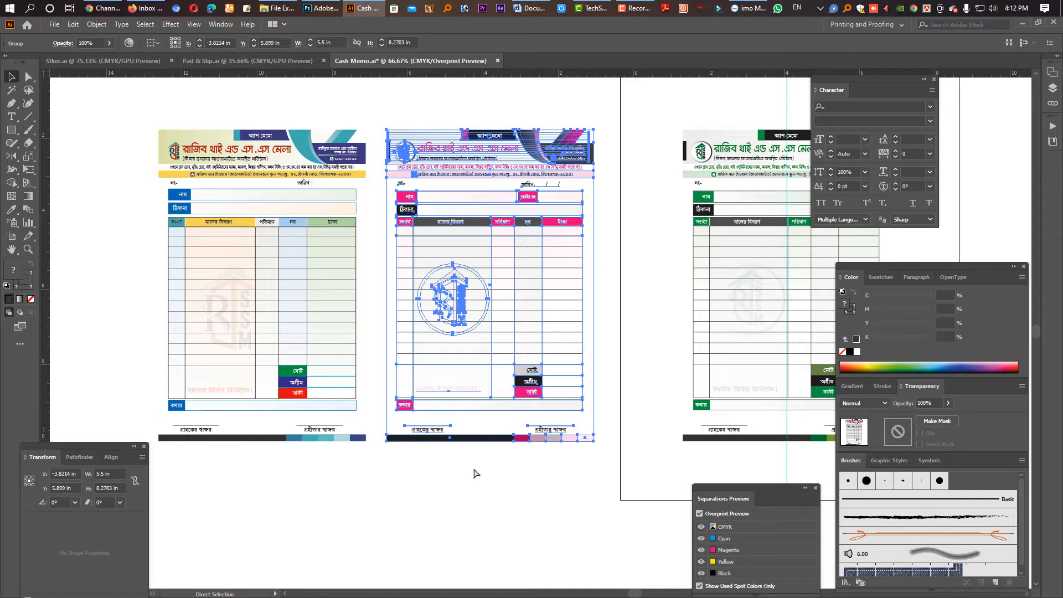
Step: Create a new portrait A4 document, 210 x 297 mm, and paste the memo beside its artboard
key(ctrl+n)
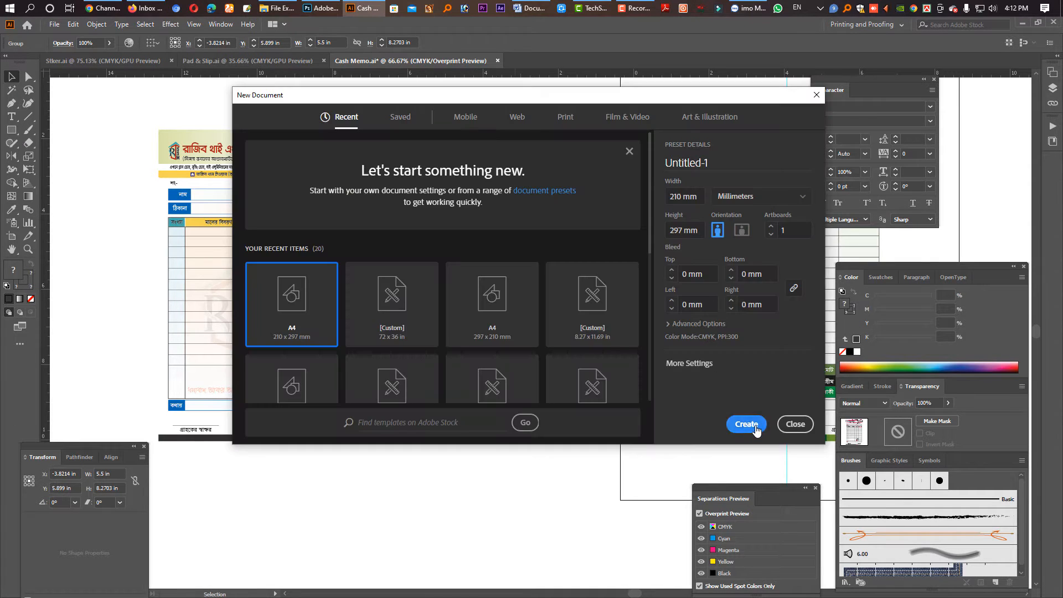
key(Escape)
key(v)
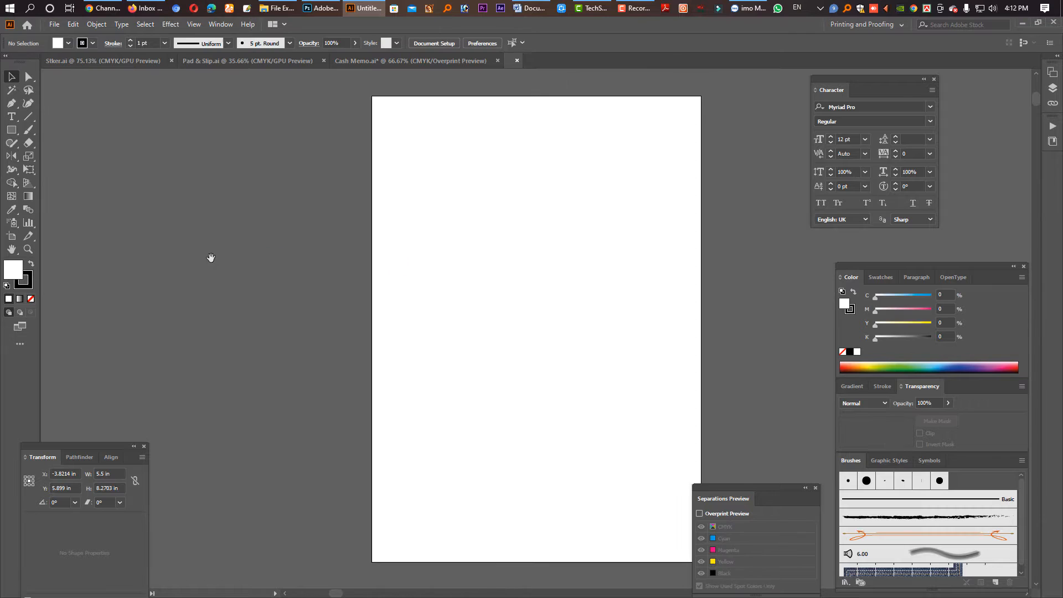
drag(518, 263, 1030, 277)
key(ctrl+v)
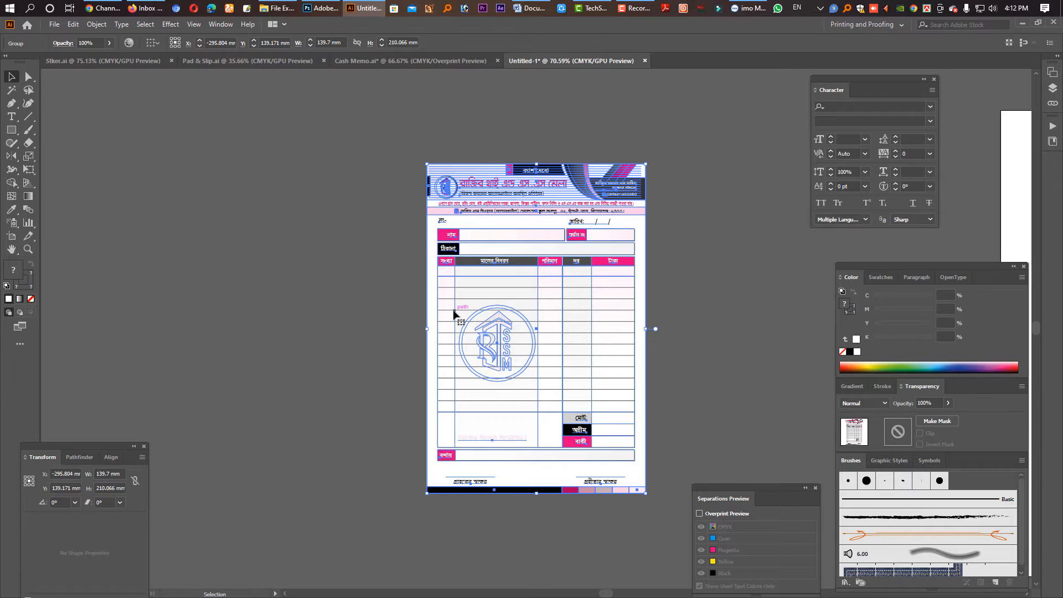
Step: Convert the pasted memo's text to outlines and show the rulers in inches
key(ctrl+a)
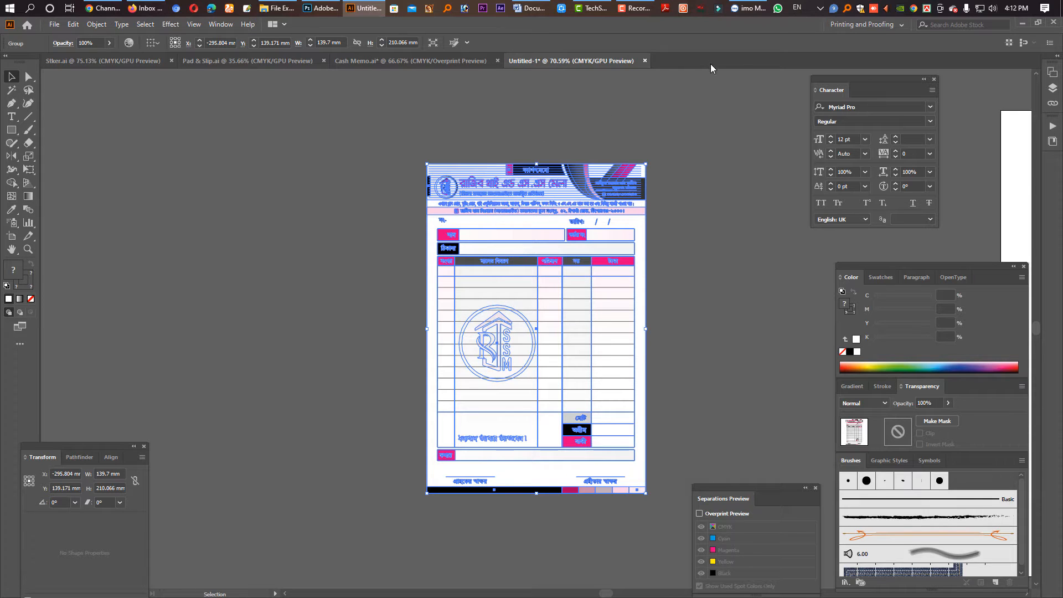
key(ctrl+t)
key(ctrl+r)
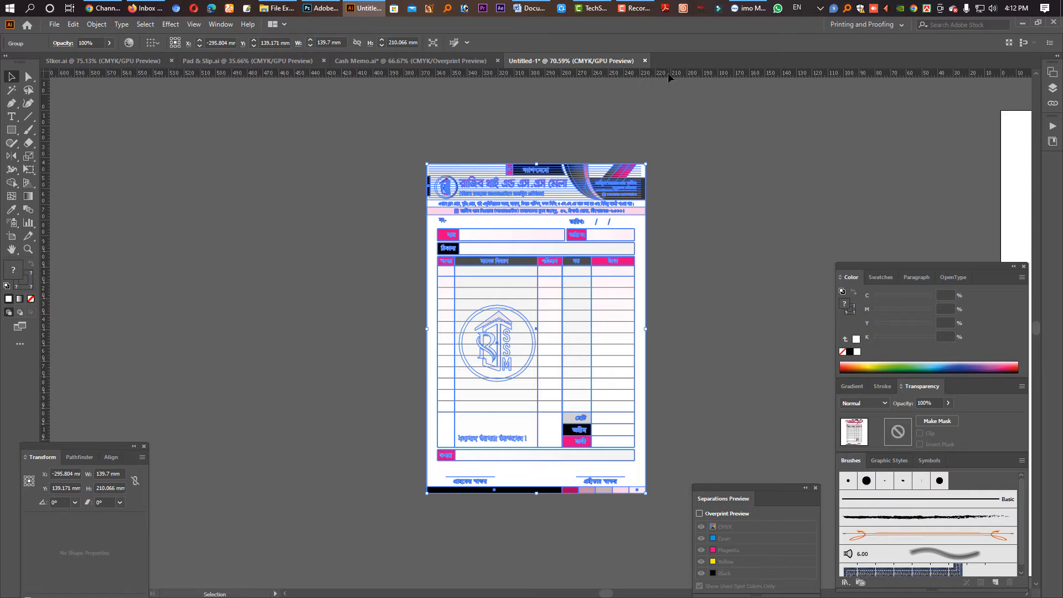
right_click(669, 75)
click(696, 106)
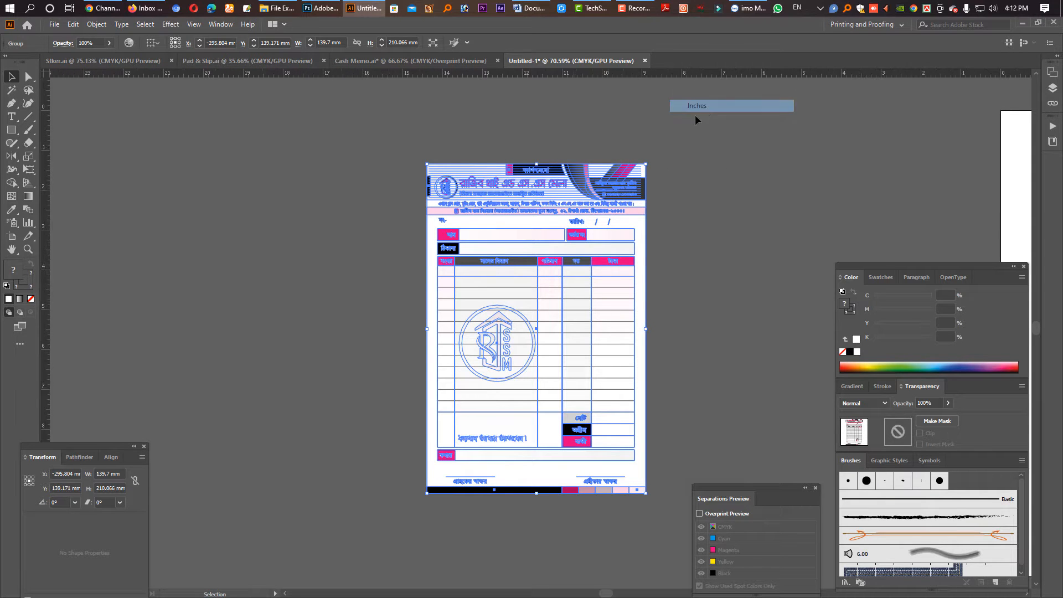
Step: Duplicate the memo edge to edge, and copy the resulting pair 11.19 in to the right for a row of four
drag(525, 242, 417, 258)
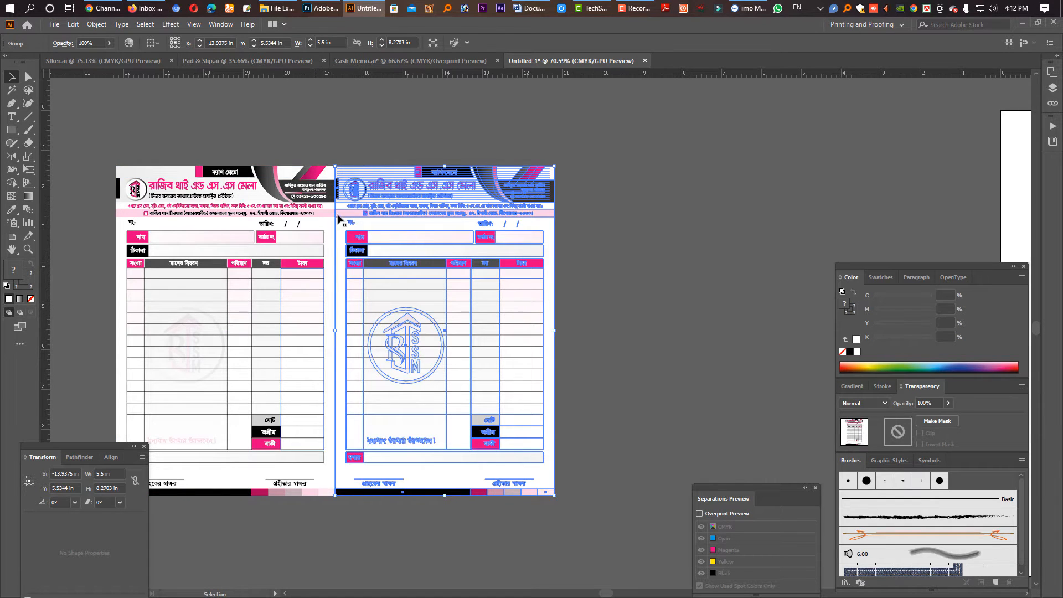
drag(585, 511, 90, 158)
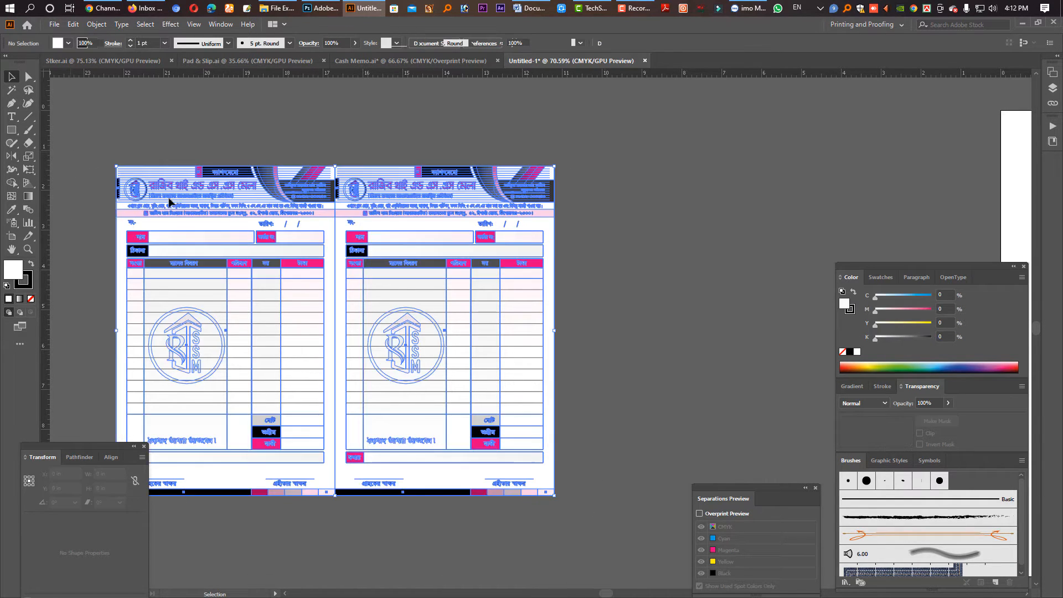
drag(178, 203, 599, 229)
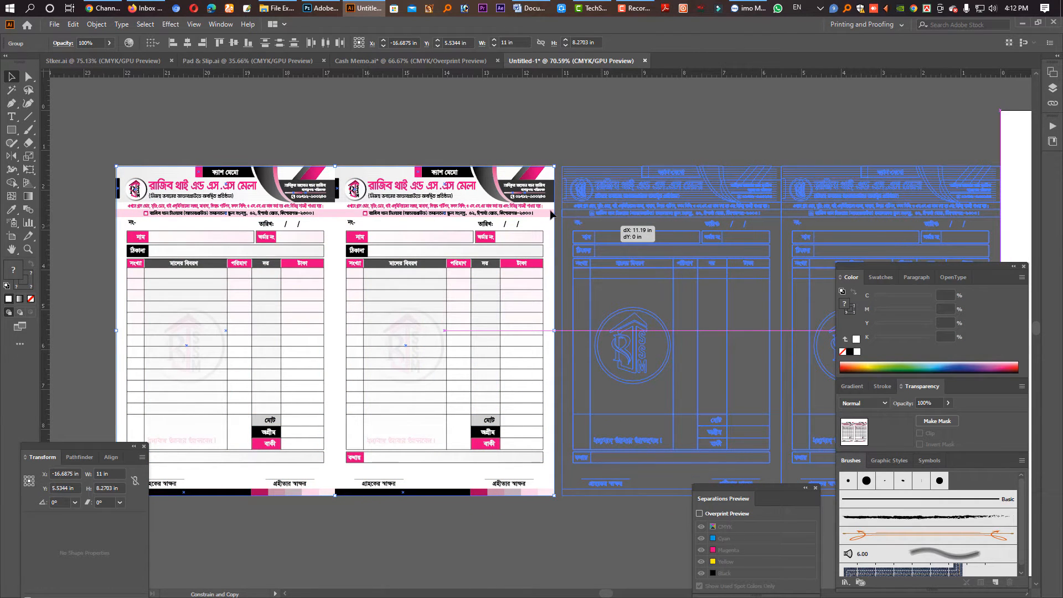
drag(562, 283, 517, 234)
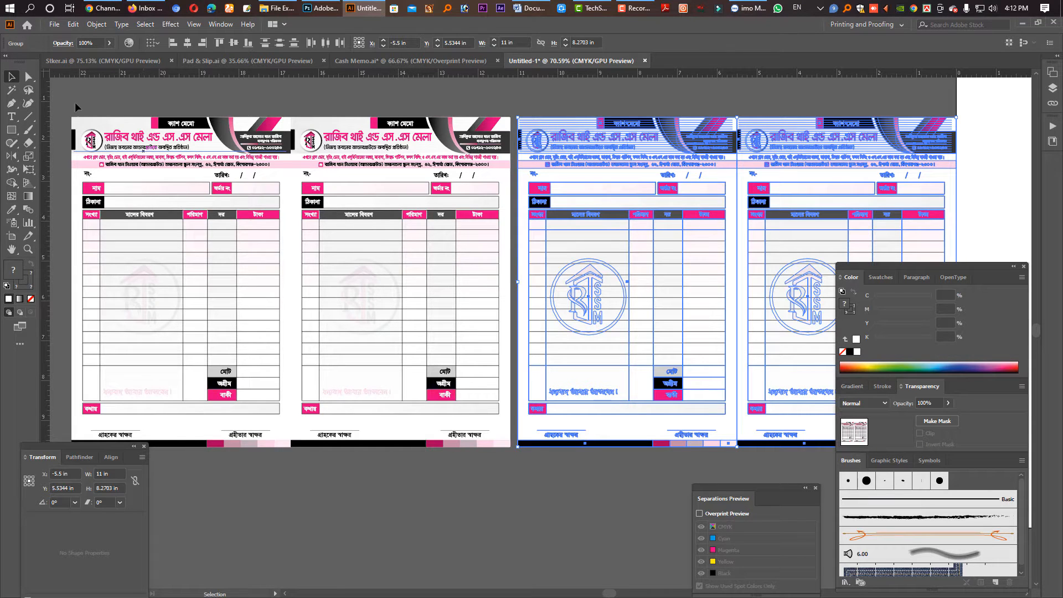
Step: Group the four memo copies and rotate the row 180° clear of the artboard
key(ctrl+a)
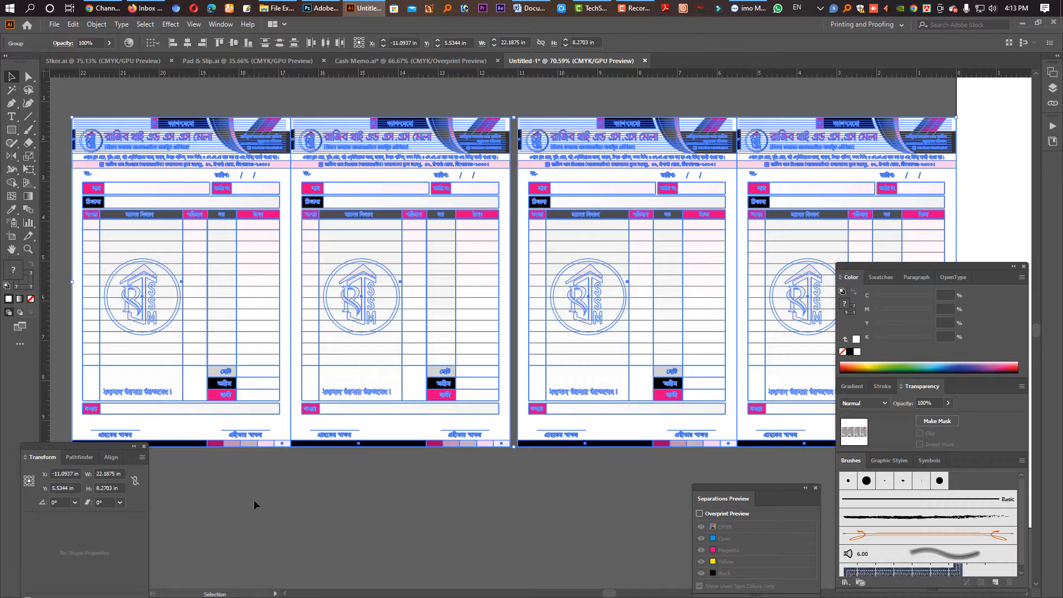
scroll(587, 354, down, 3)
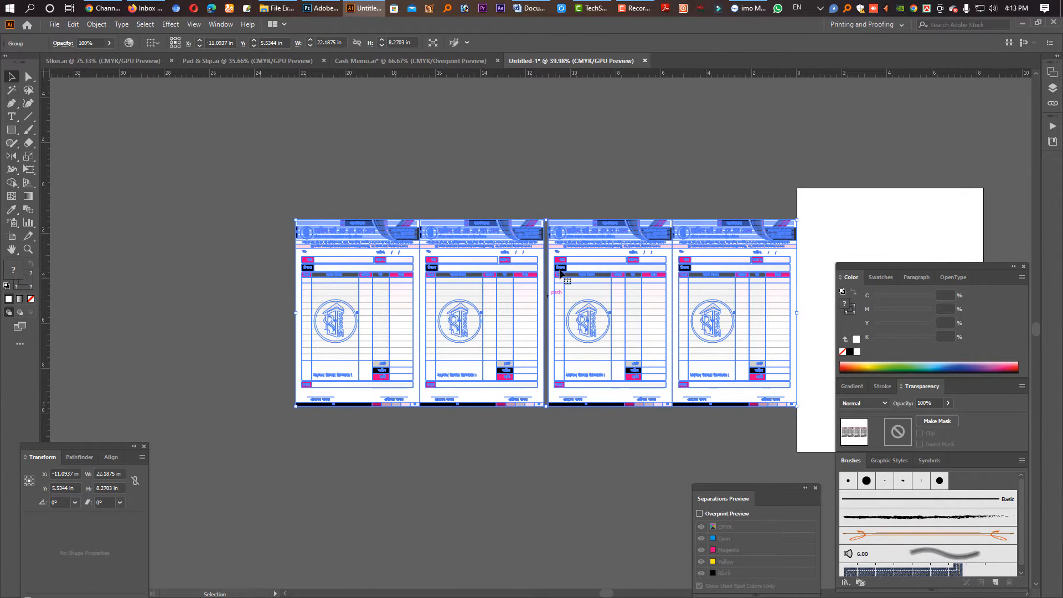
drag(494, 304, 329, 293)
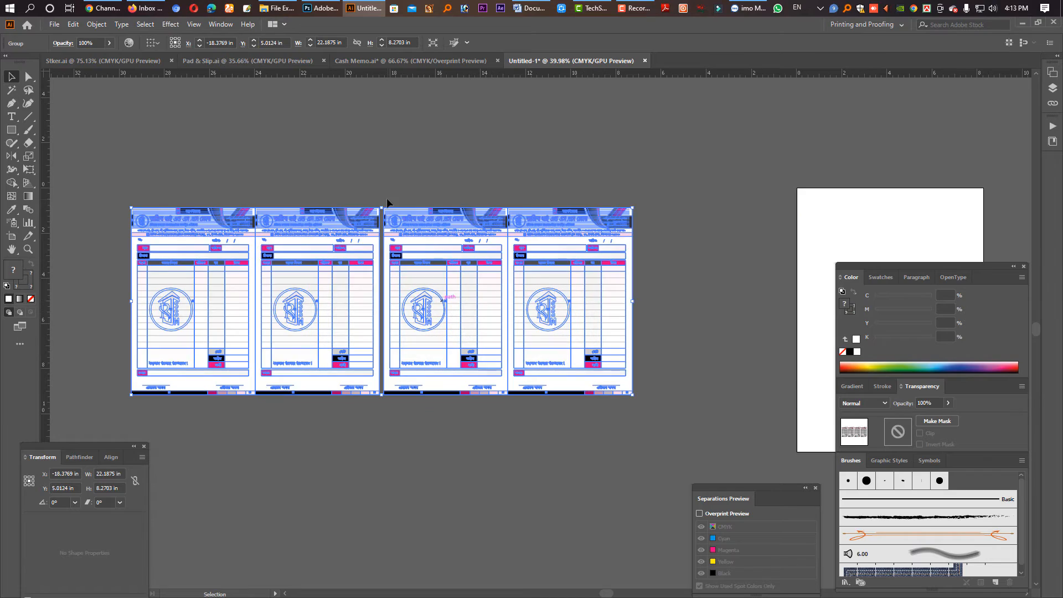
drag(381, 203, 413, 438)
click(413, 438)
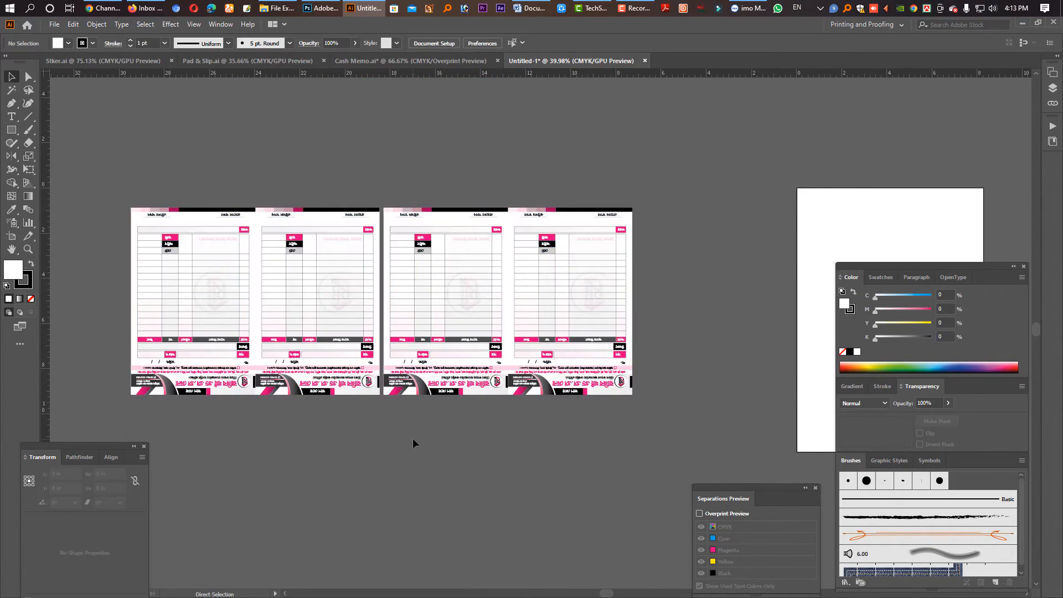
Step: Copy the Demy Plate 25.5 in x 21.5 in template from bornomala New [Converted].ai into the memo layout document
key(ctrl+o)
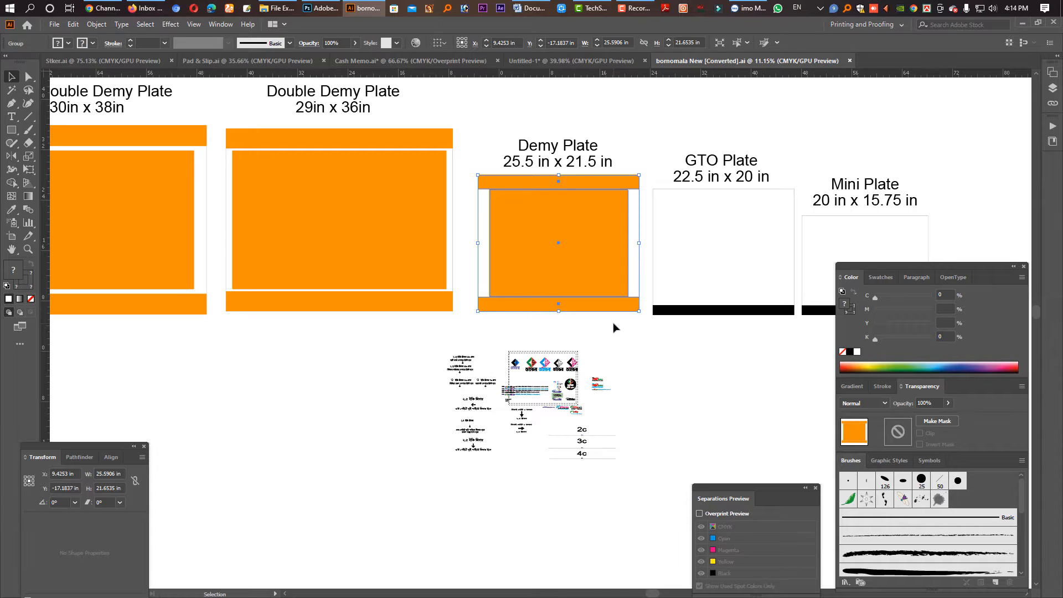
key(a)
key(ctrl+w)
key(ctrl+v)
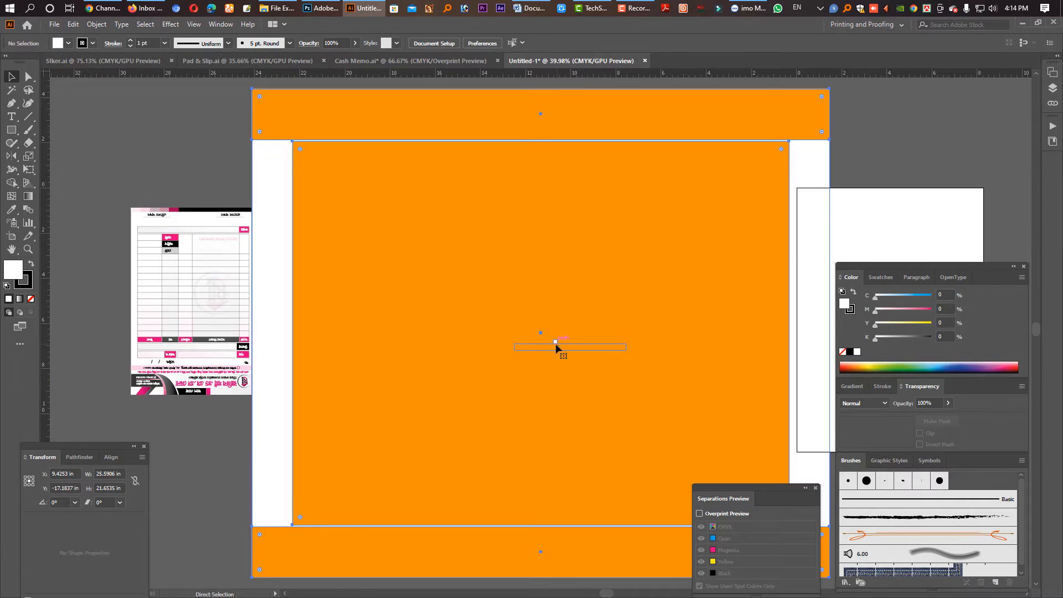
Step: Move the Demy plate clear of the memos and place the rotated row along the lower edge of its inner orange area
drag(453, 366, 503, 345)
drag(653, 368, 410, 354)
click(635, 364)
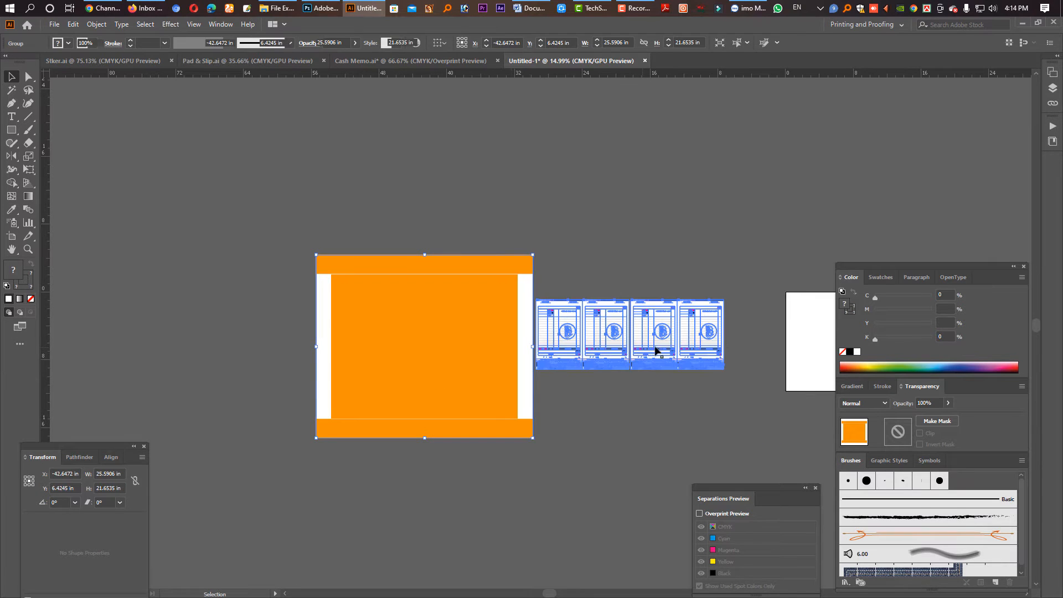
drag(604, 363, 460, 398)
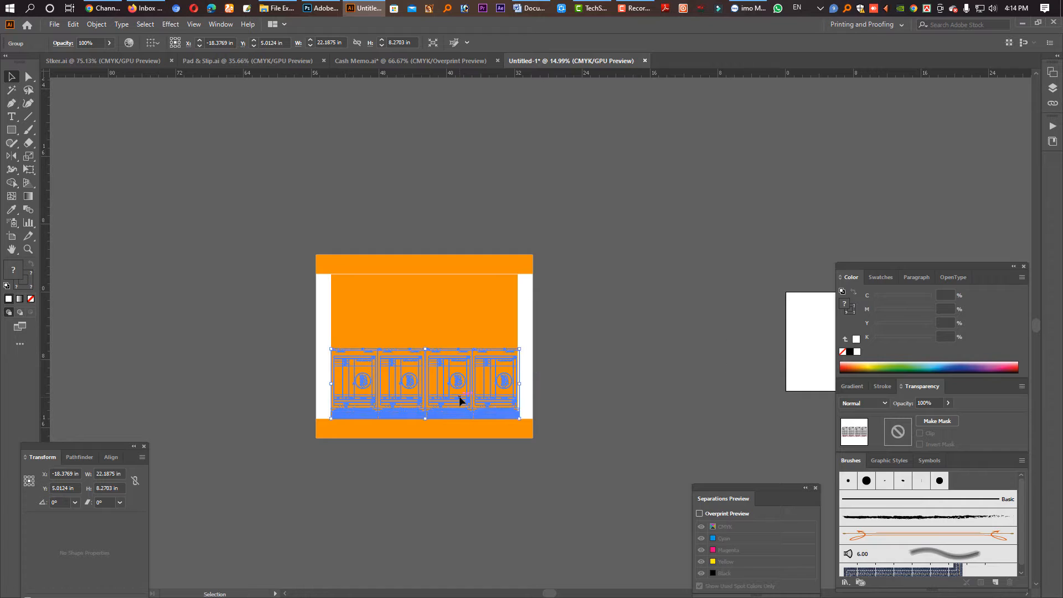
Step: Fine-adjust the rotated memo row so it sits horizontally centred on the Demy plate, just above the lower orange band
drag(373, 385, 586, 446)
drag(540, 451, 517, 395)
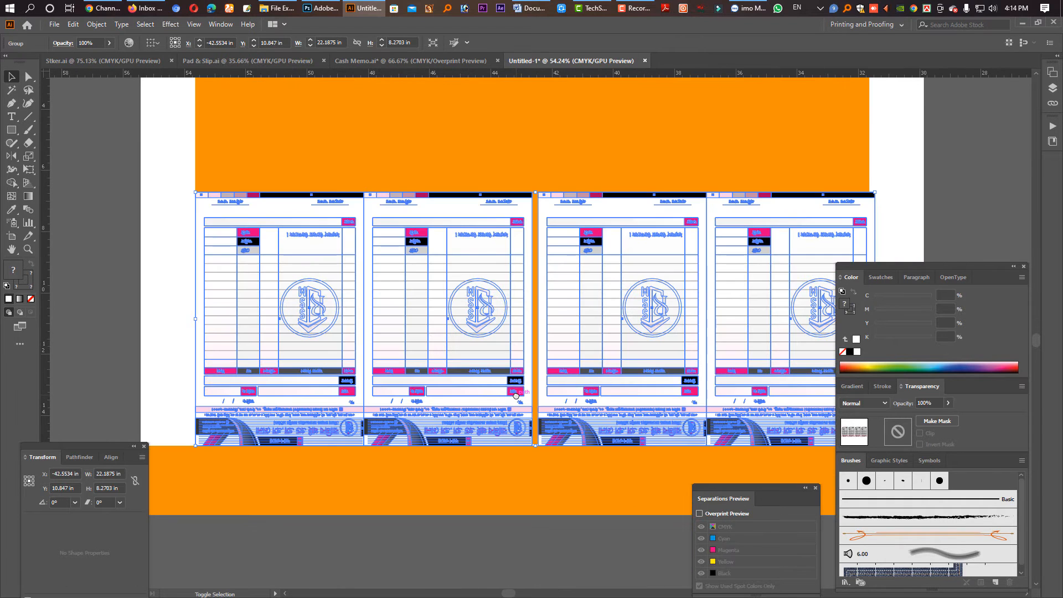
key(shift+Up)
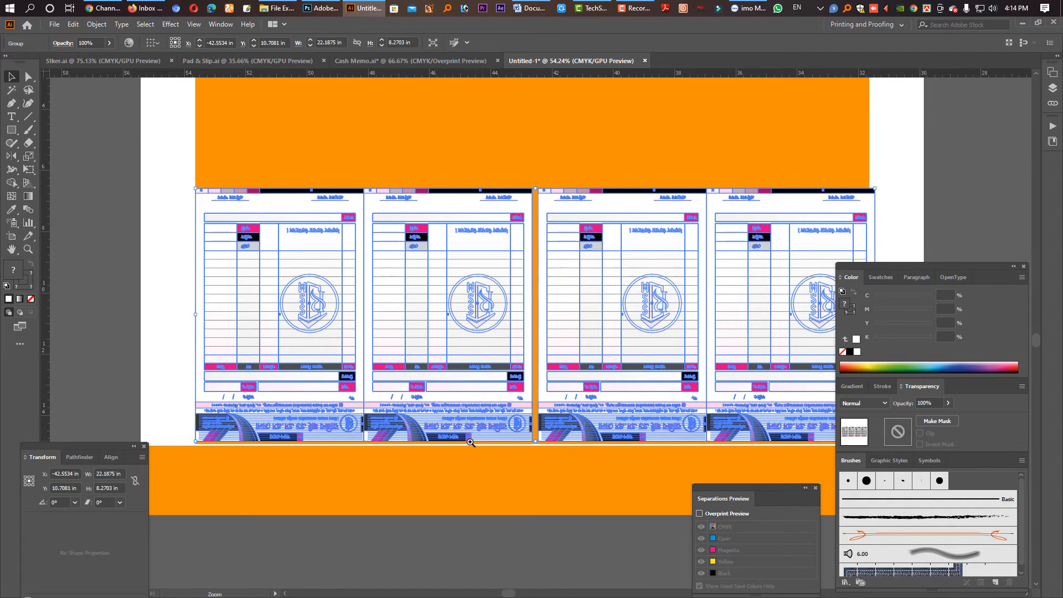
drag(473, 443, 665, 443)
drag(683, 407, 674, 409)
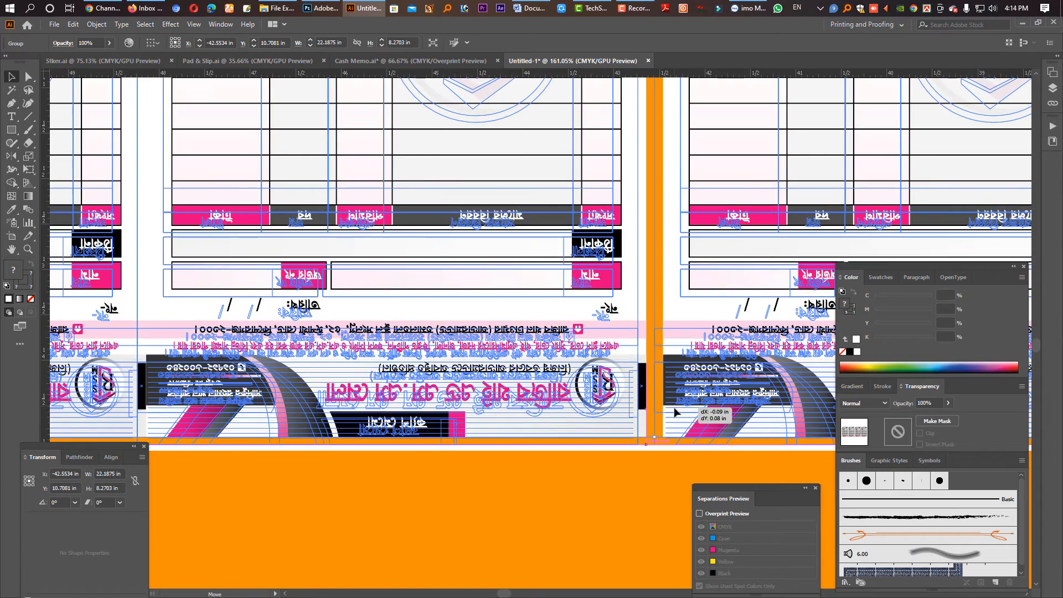
drag(719, 382, 430, 315)
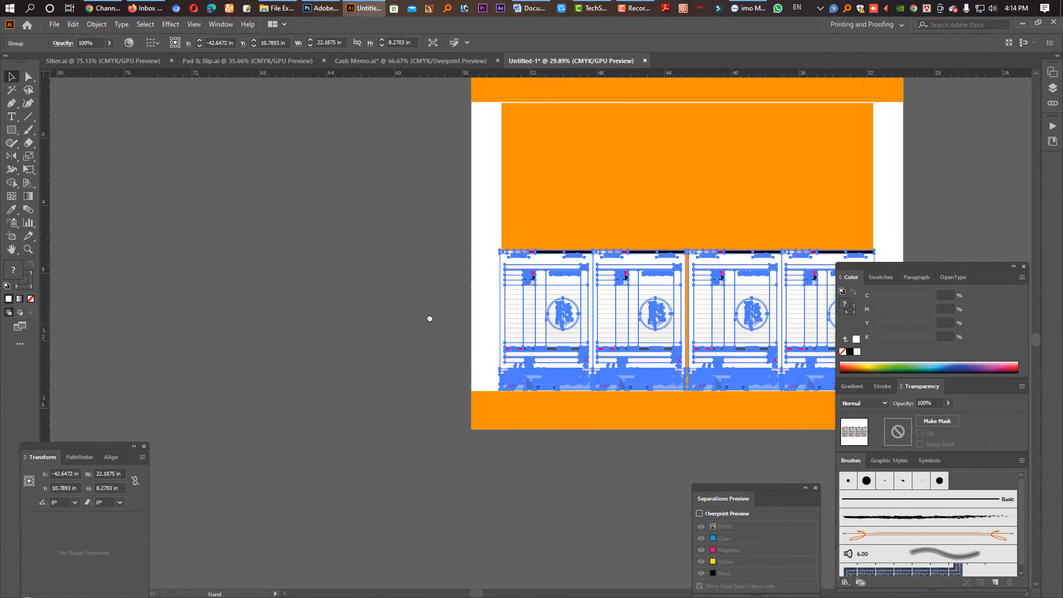
click(648, 361)
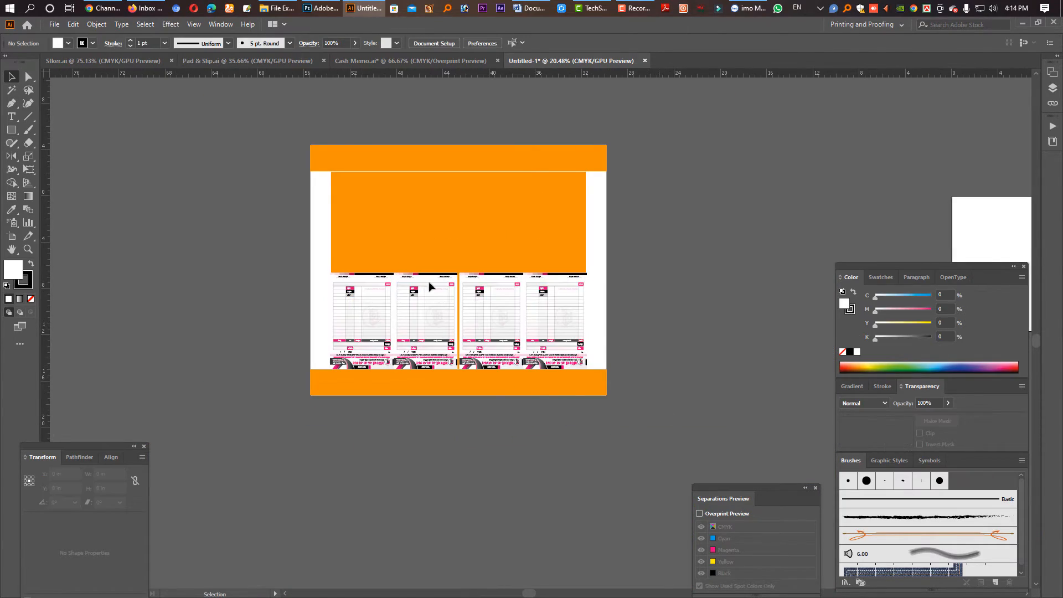
Step: Look through the open Cash Memo.ai, Stker.ai and Pad & Slip.ai documents and return to the untitled plate layout
click(565, 303)
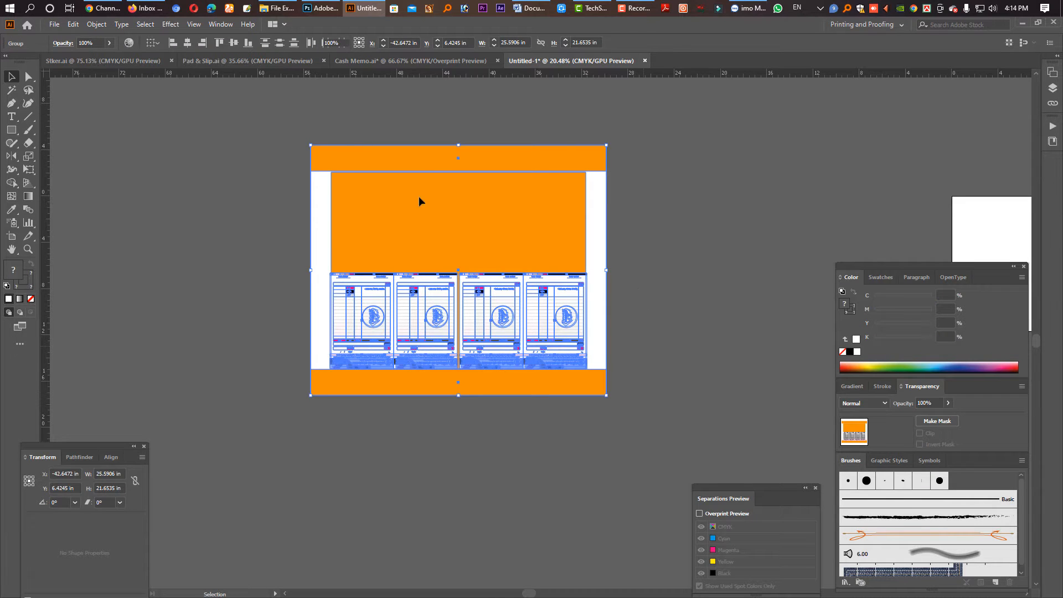
click(399, 126)
click(340, 59)
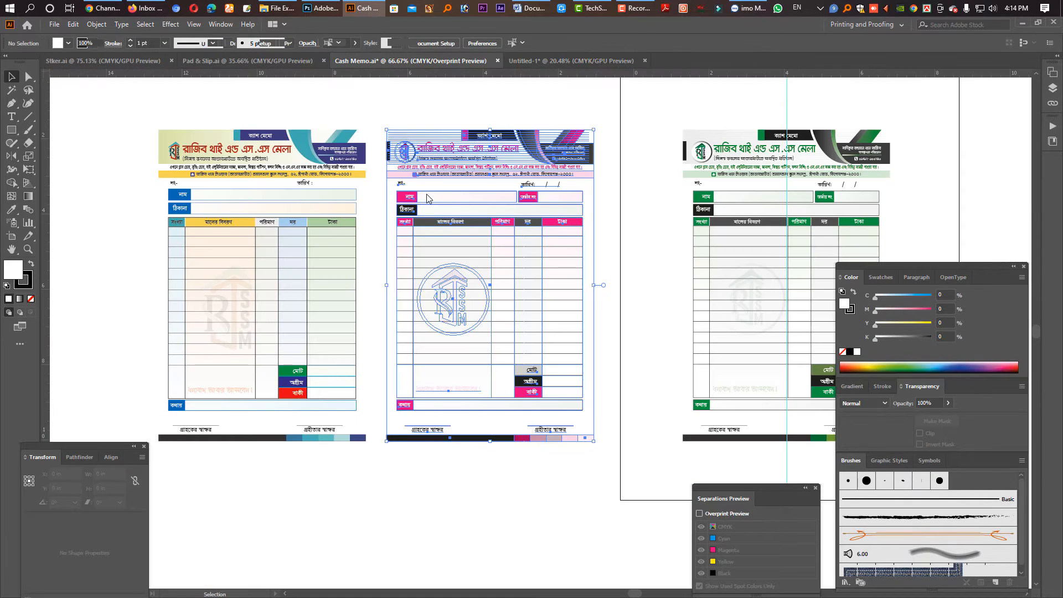
click(232, 58)
click(143, 60)
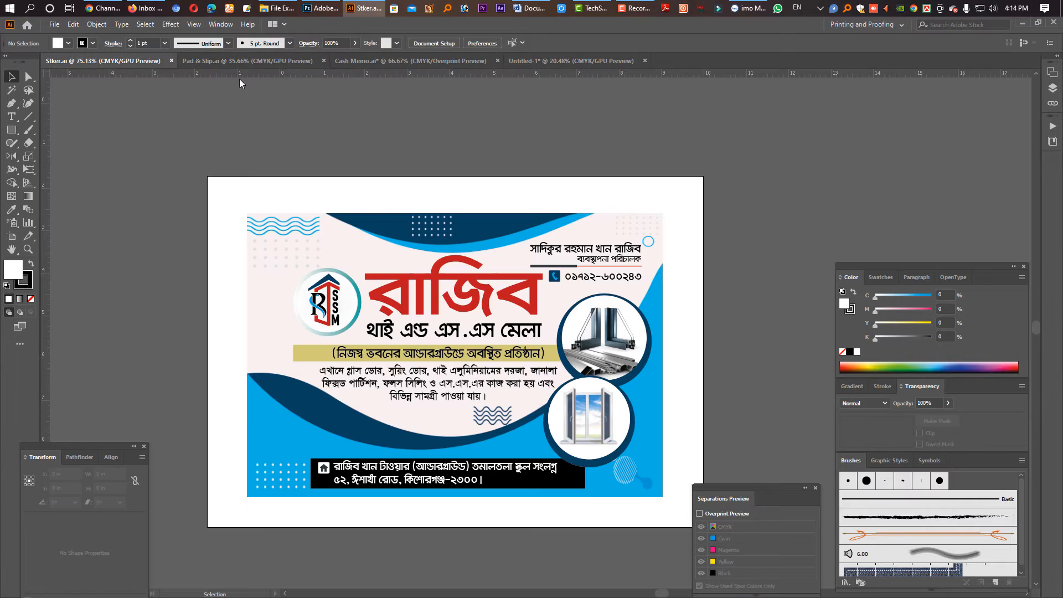
click(247, 61)
click(454, 61)
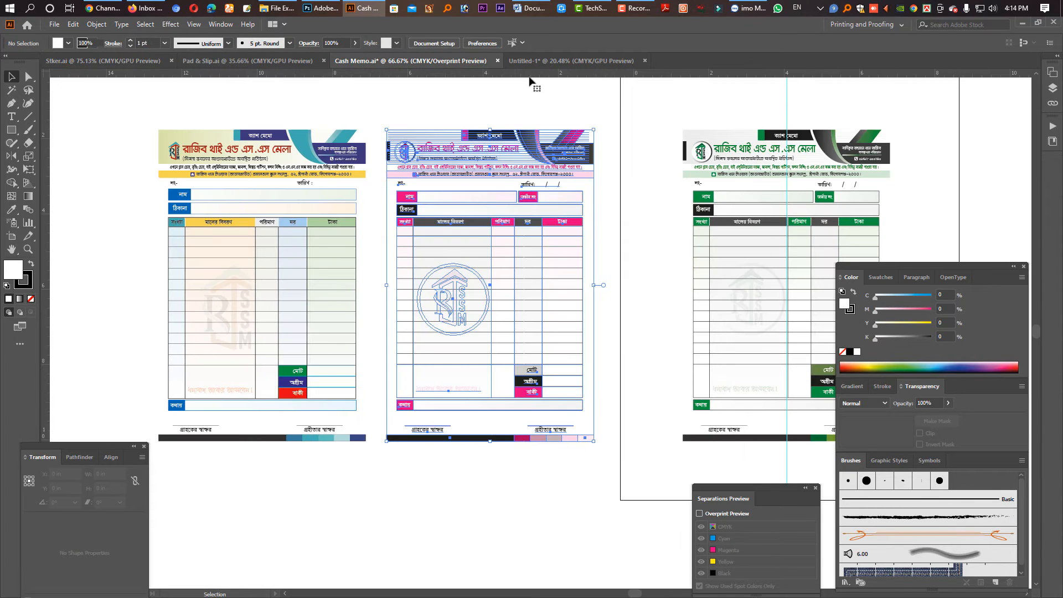
click(545, 61)
drag(655, 337, 569, 348)
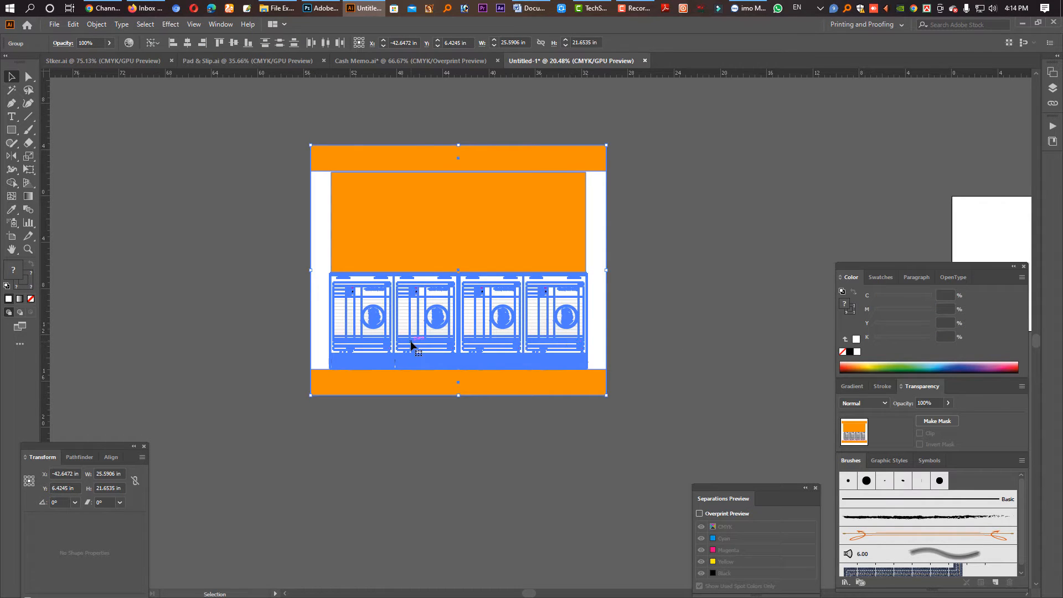
click(592, 305)
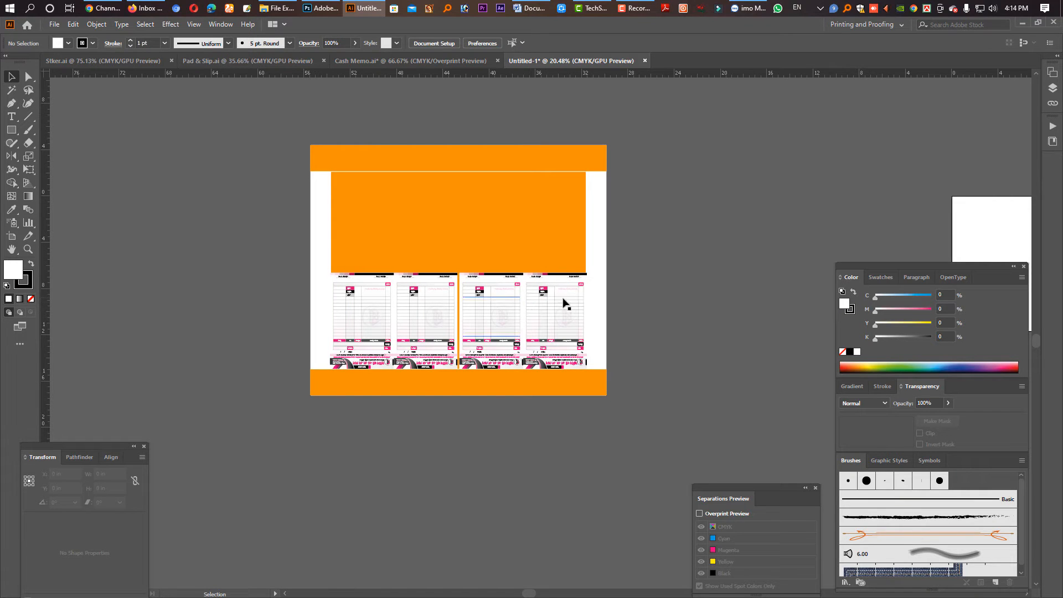
Step: Move the row of four memos off the Demy plate to the empty canvas on its left side
click(557, 316)
scroll(429, 319, left, 3)
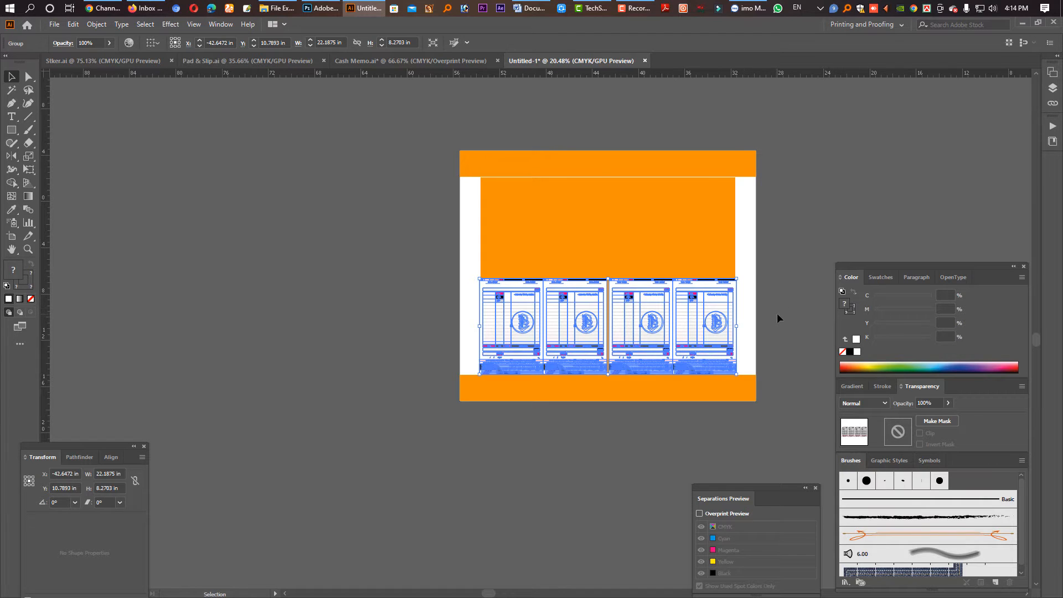
click(747, 319)
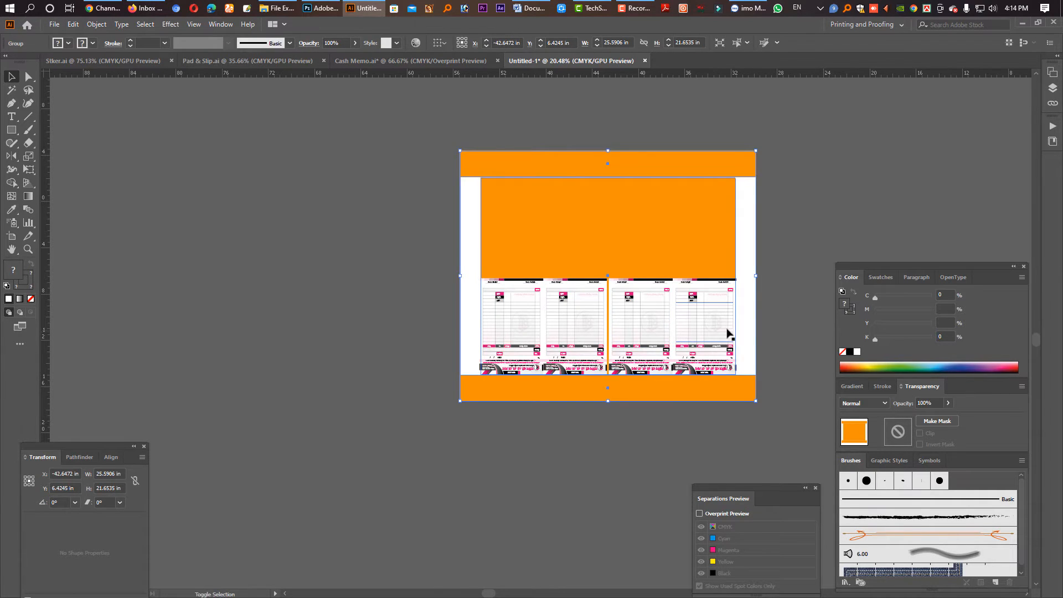
key(ctrl+2)
key(ctrl+a)
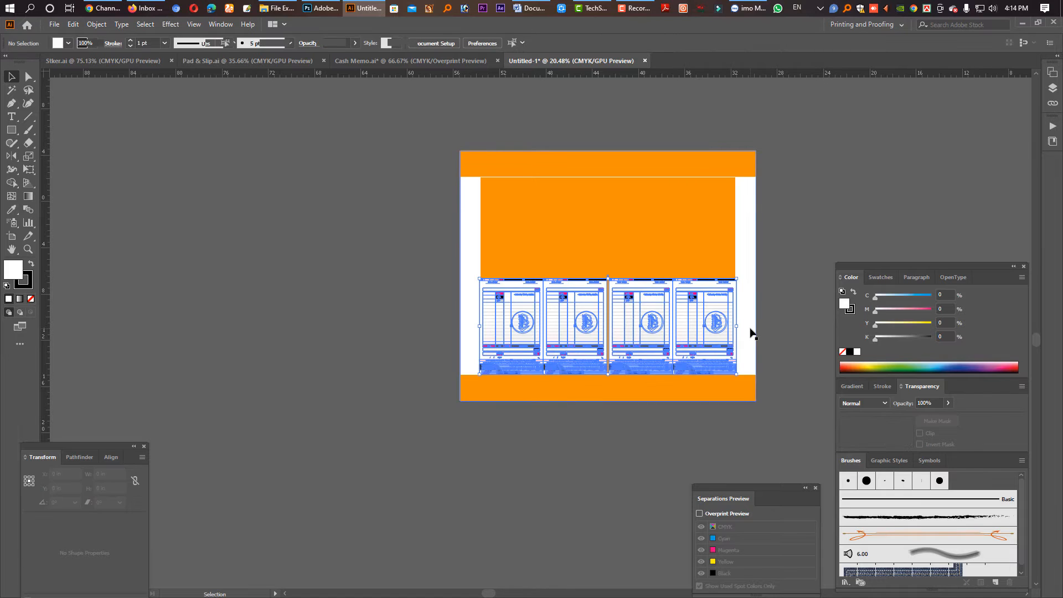
drag(685, 339, 277, 332)
drag(322, 369, 322, 370)
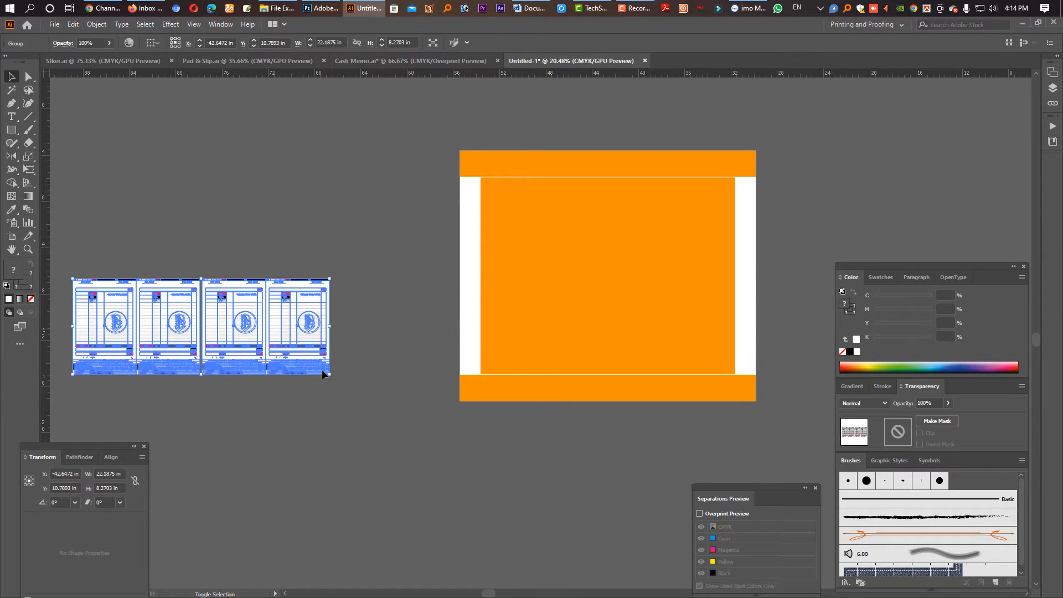
click(477, 377)
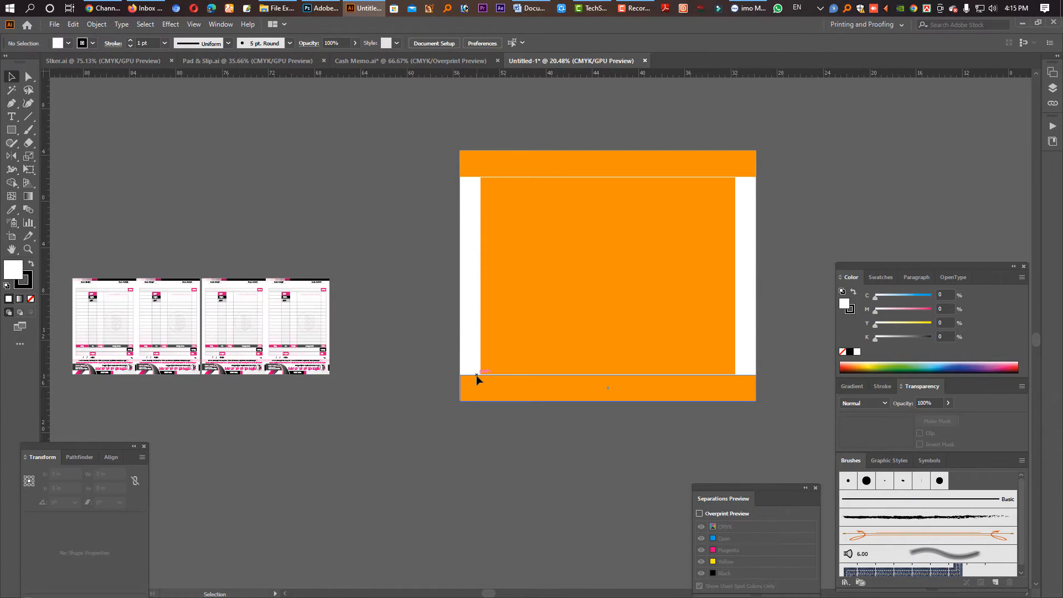
Step: Close Cash Memo.ai with its changes saved, and bring up the Pad & Slip.ai document
click(380, 65)
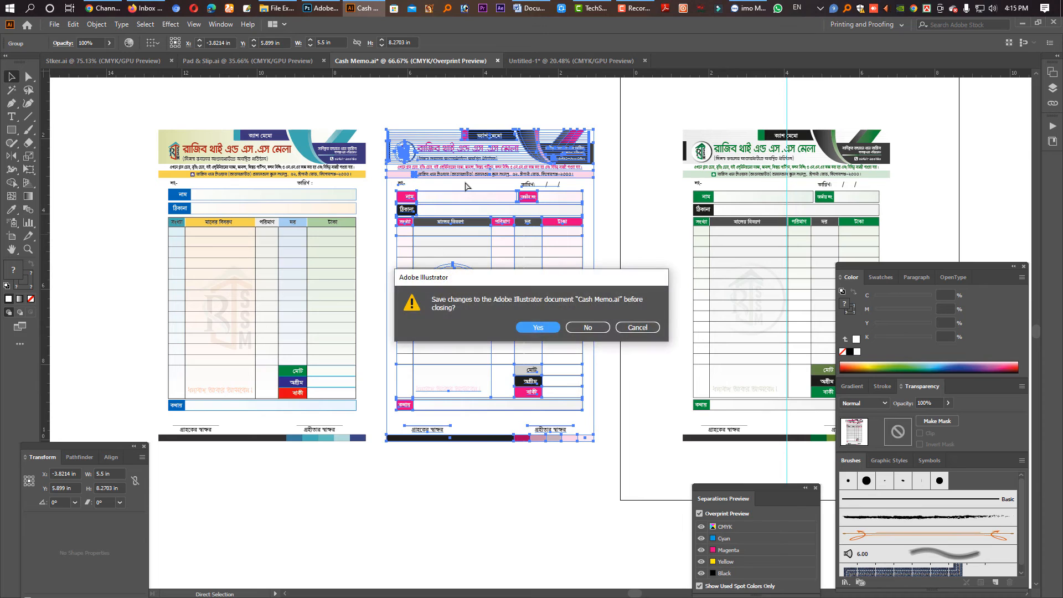
key(Return)
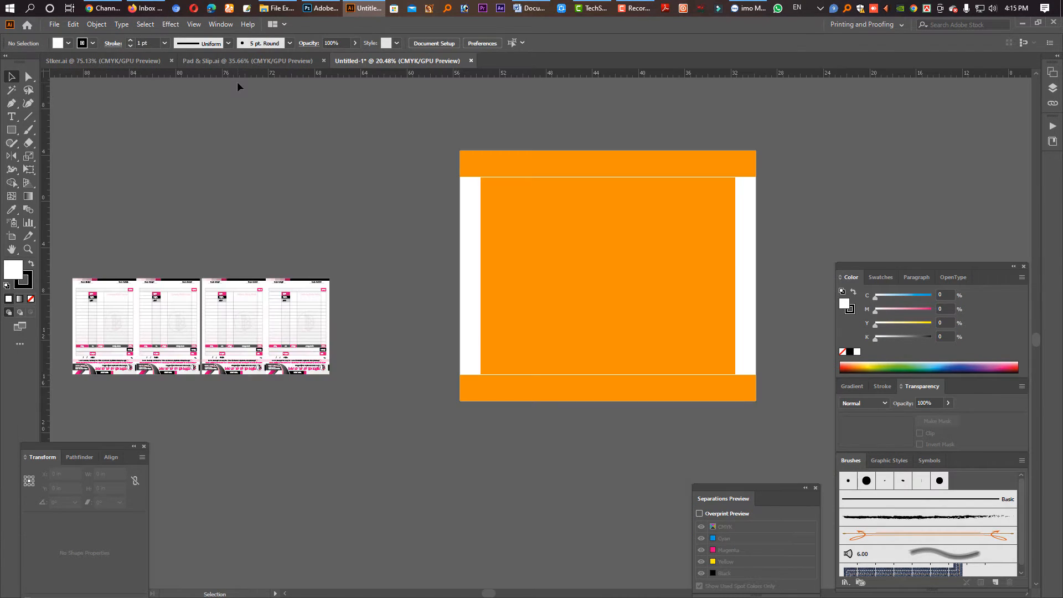
click(253, 62)
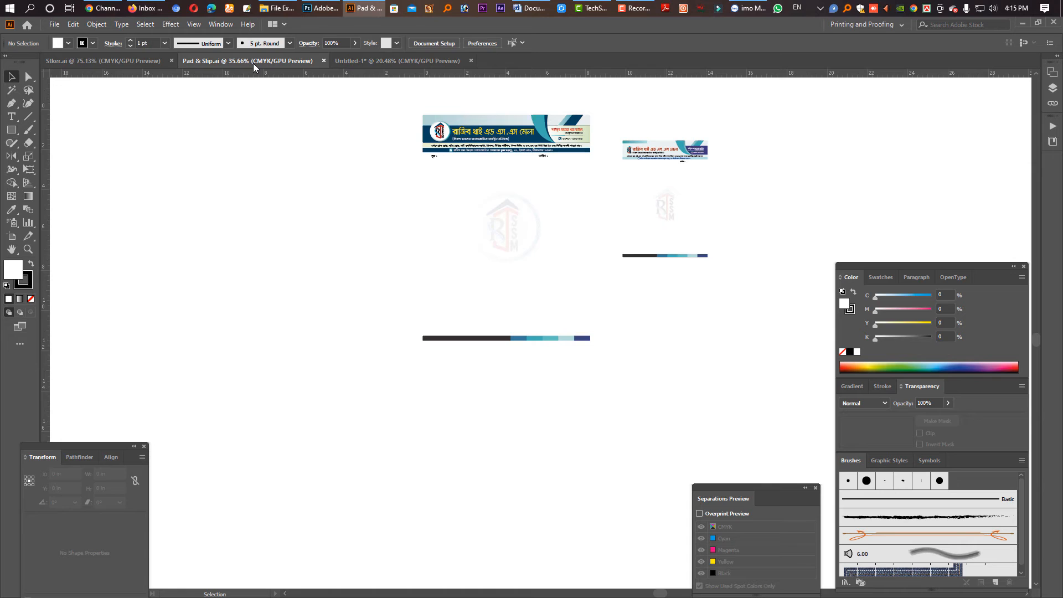
Step: Ungroup the large pad design and nudge its faded logo watermark slightly downward
click(526, 253)
click(512, 241)
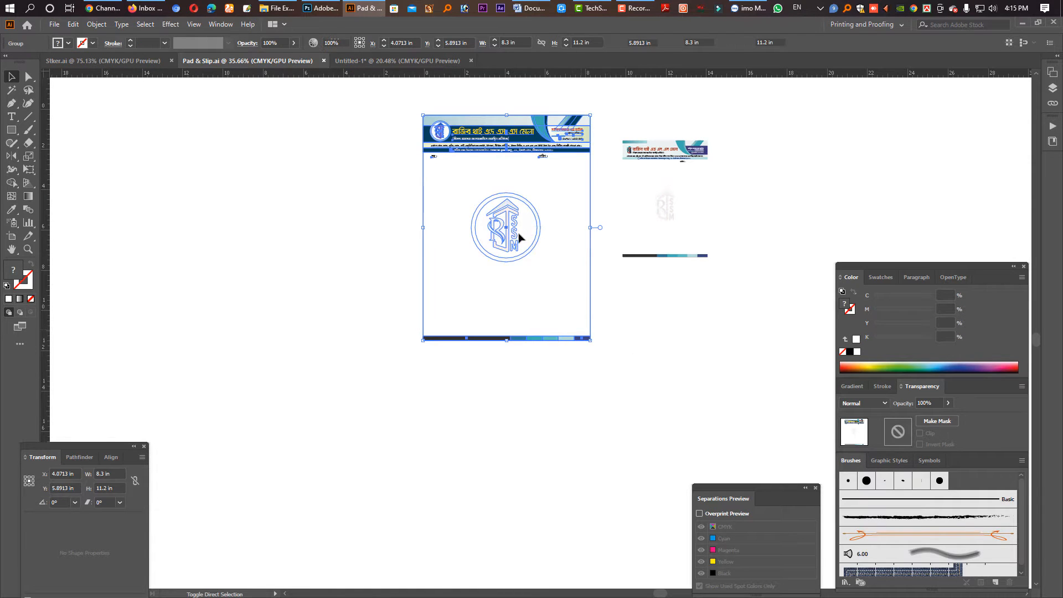
key(ctrl+shift+g)
key(ctrl+shift+a)
click(519, 240)
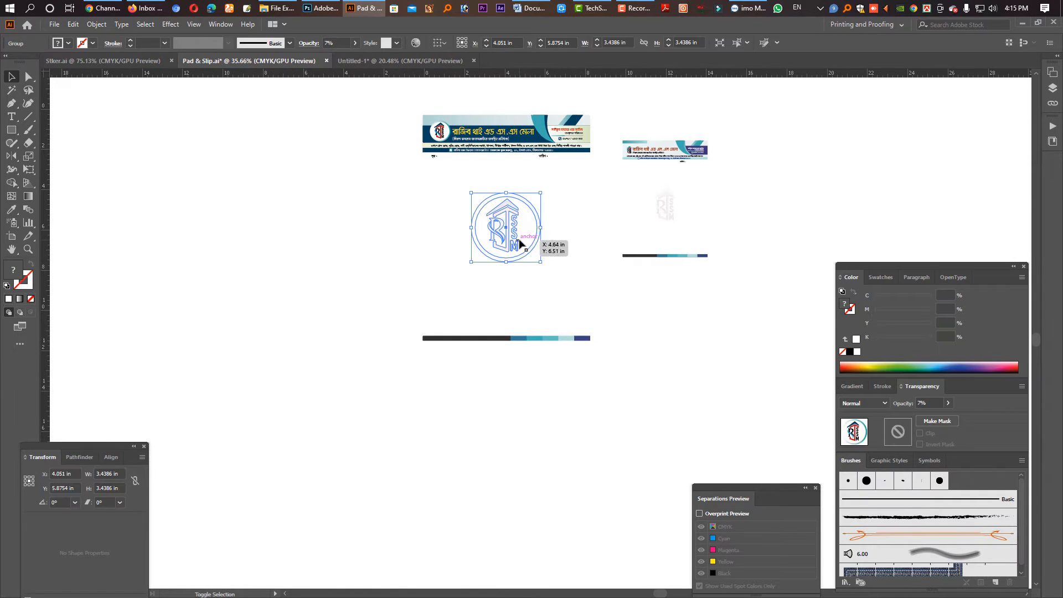
key(shift+Down)
key(shift+Down)
key(shift+Down)
Step: Regroup all the artwork of the large pad into a single group
key(a)
drag(402, 106, 593, 387)
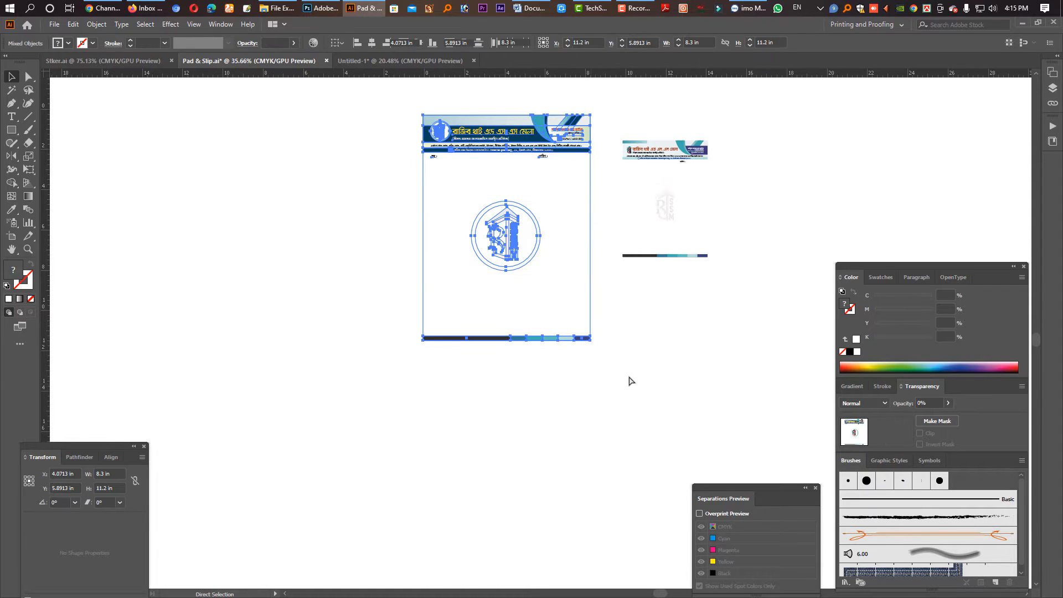
key(v)
key(ctrl+shift+a)
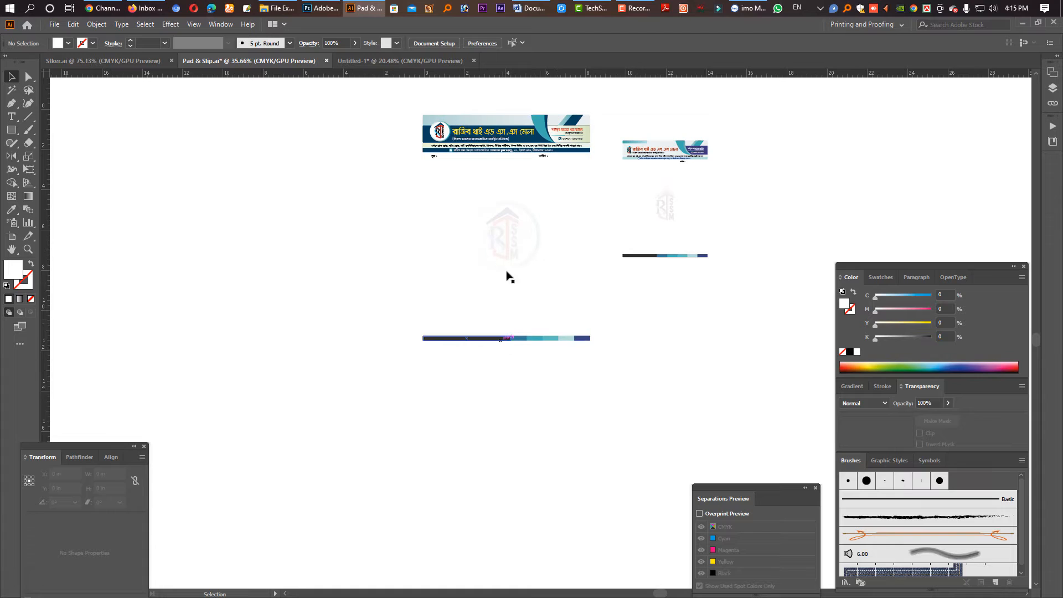
click(505, 238)
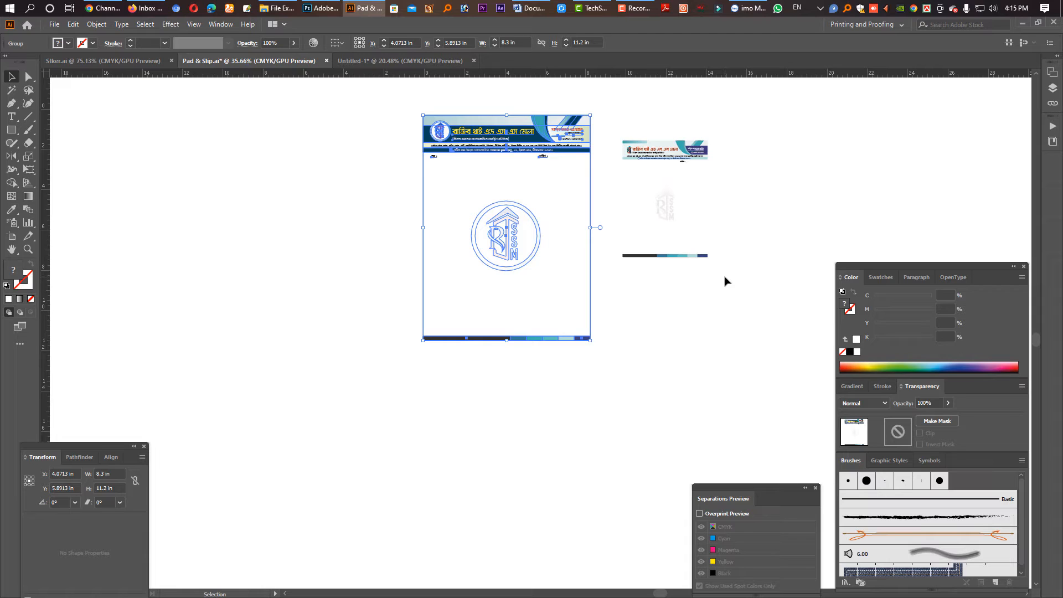
Step: Duplicate the small slip edge to edge on its right side to make a pair
drag(725, 277, 615, 133)
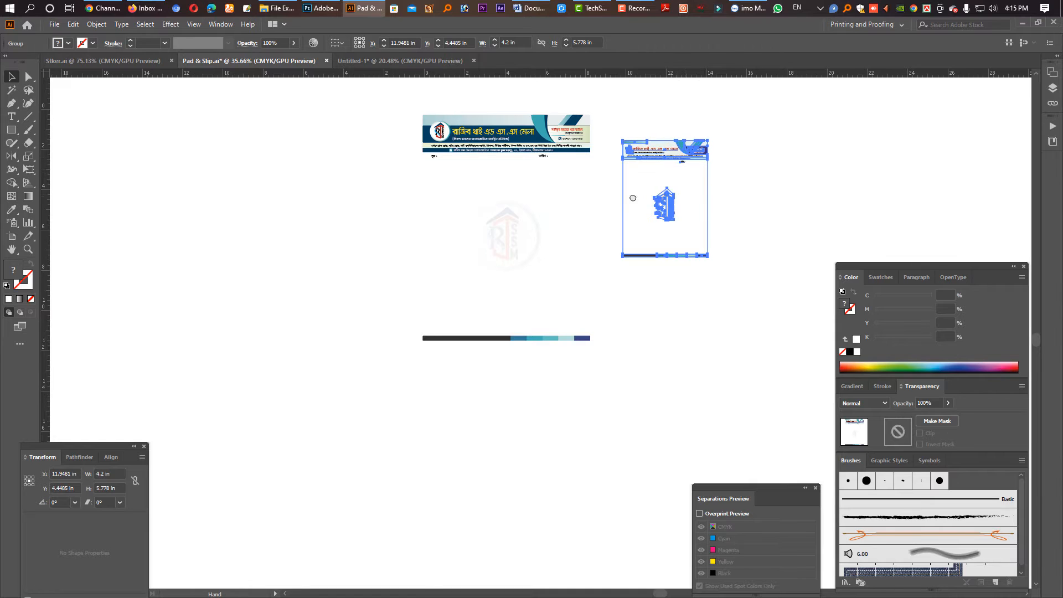
drag(631, 197, 506, 201)
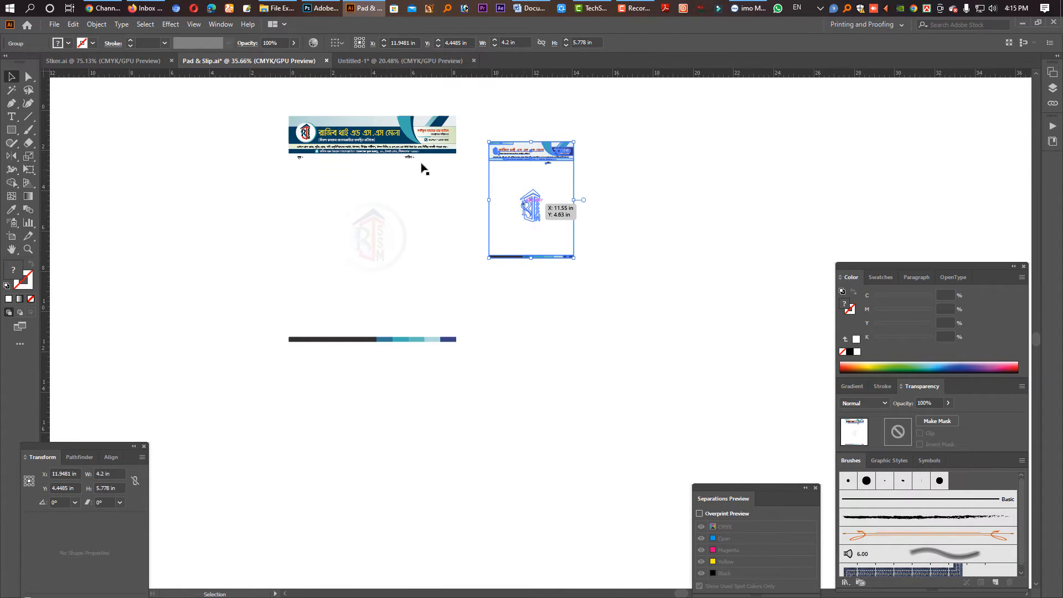
drag(543, 191, 628, 198)
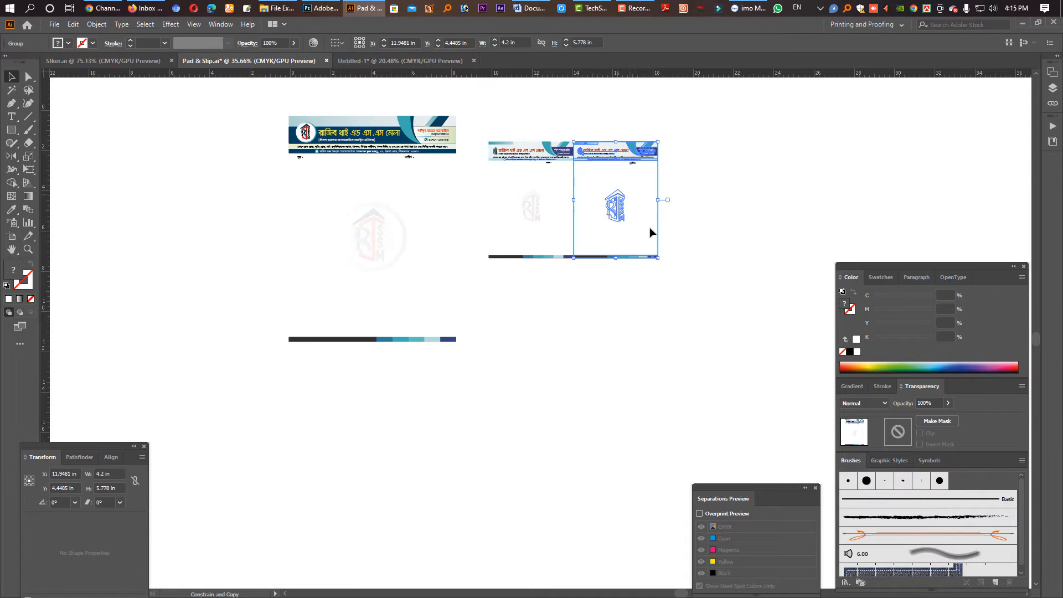
Step: Copy the pair of slips about 5.91 in straight down to form a two-by-two block
drag(701, 304, 470, 111)
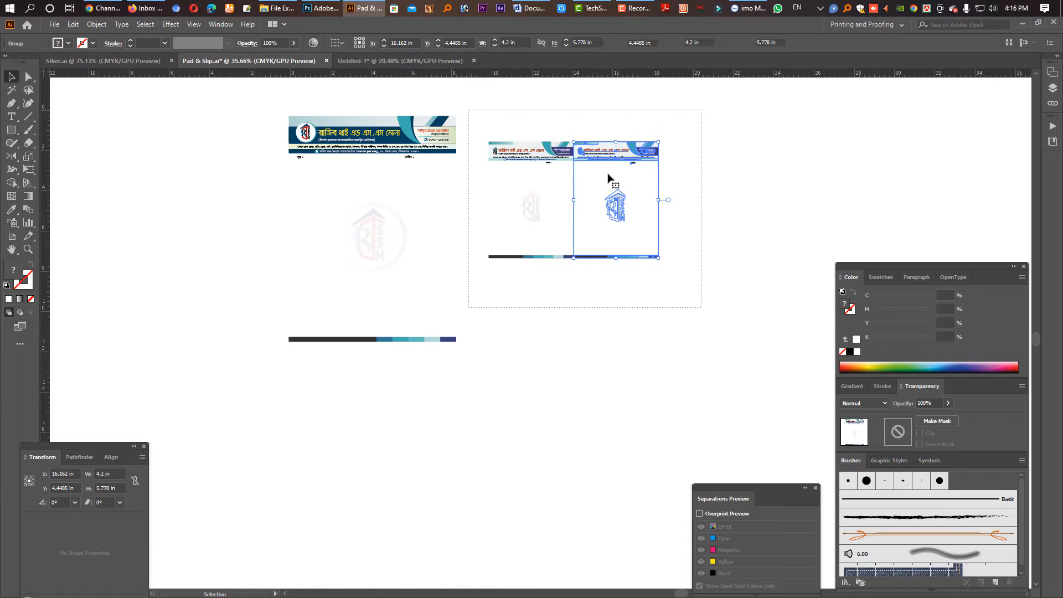
drag(612, 165, 613, 283)
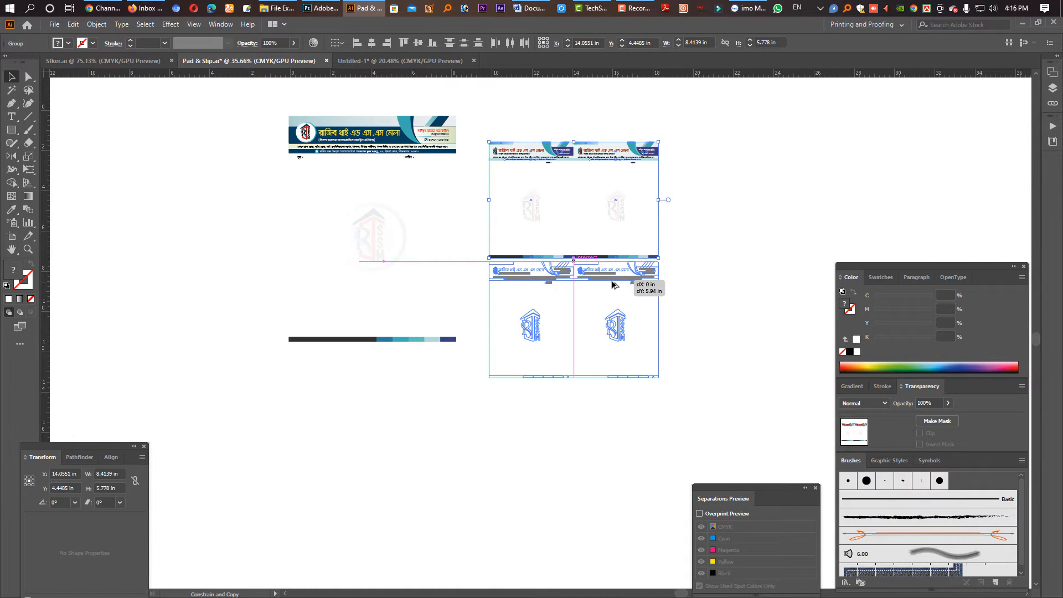
drag(652, 289, 655, 290)
drag(695, 392, 480, 130)
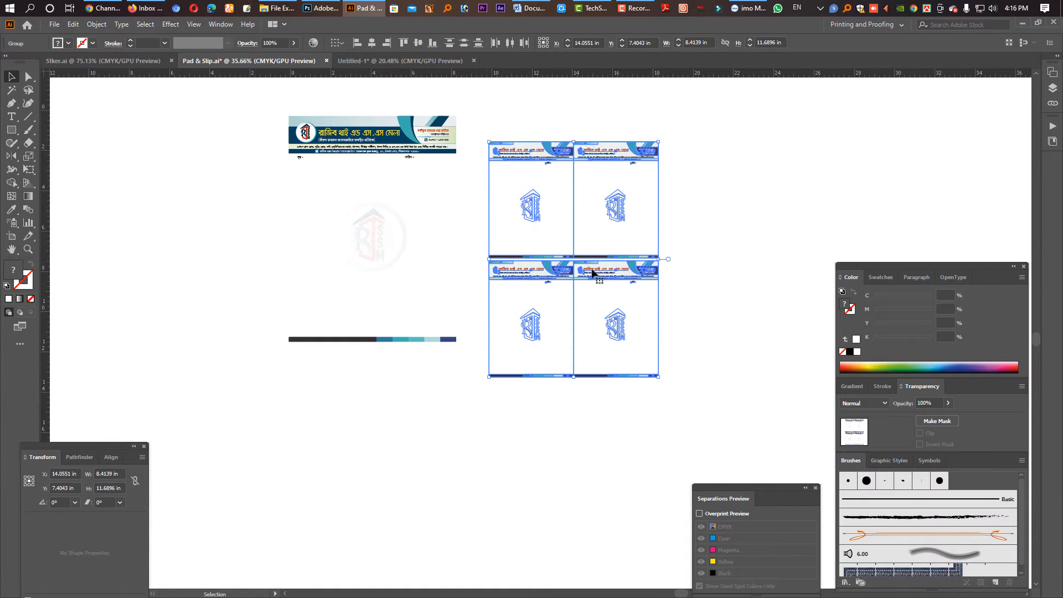
key(Tab)
key(Tab)
click(689, 385)
Step: Move the lower pair of slips up about 0.11 in to narrow the gap beneath the upper pair
scroll(609, 279, up, 5)
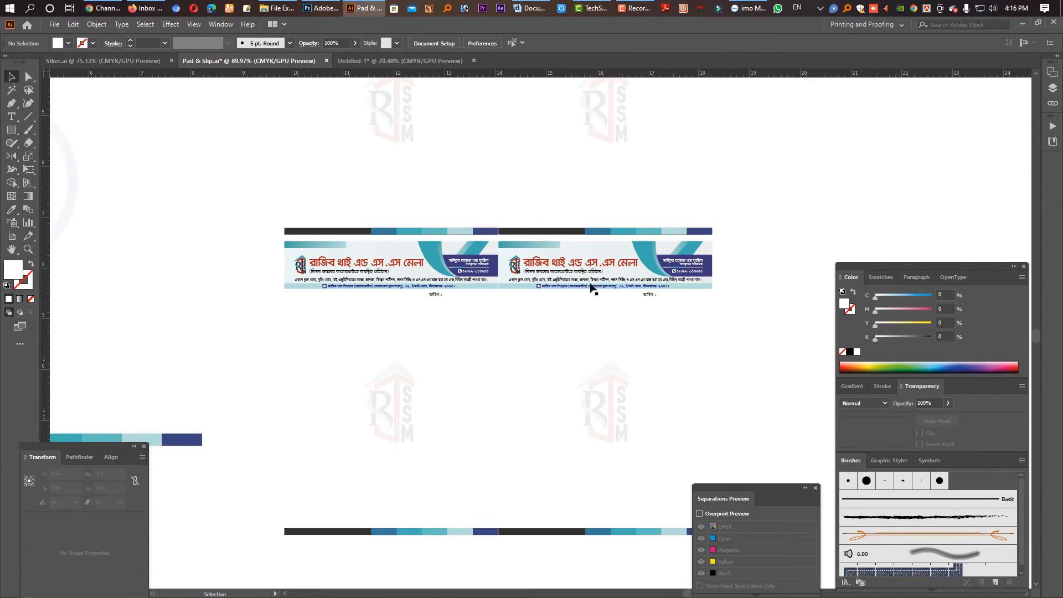
click(590, 288)
shift+click(483, 259)
drag(503, 228, 589, 297)
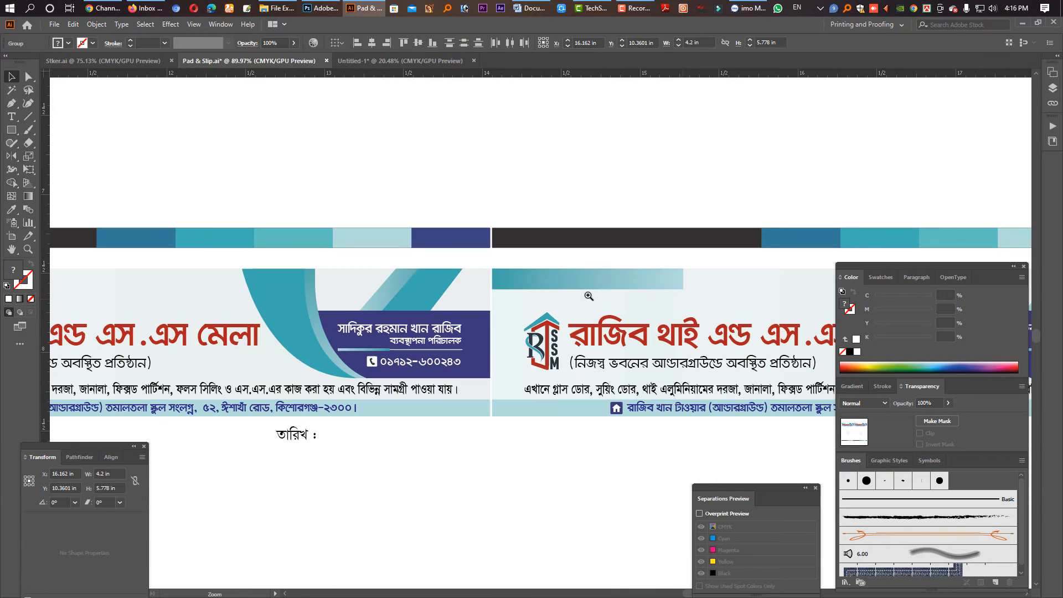
drag(533, 275, 541, 259)
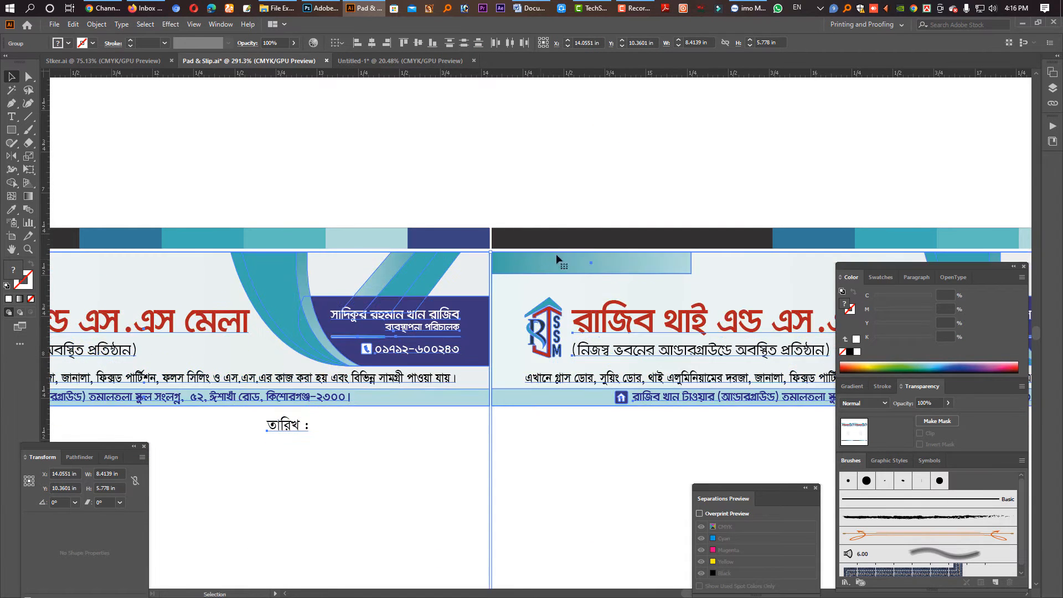
Step: Select all four slips and check the overall width and height of the block
scroll(725, 230, down, 8)
scroll(637, 260, right, 4)
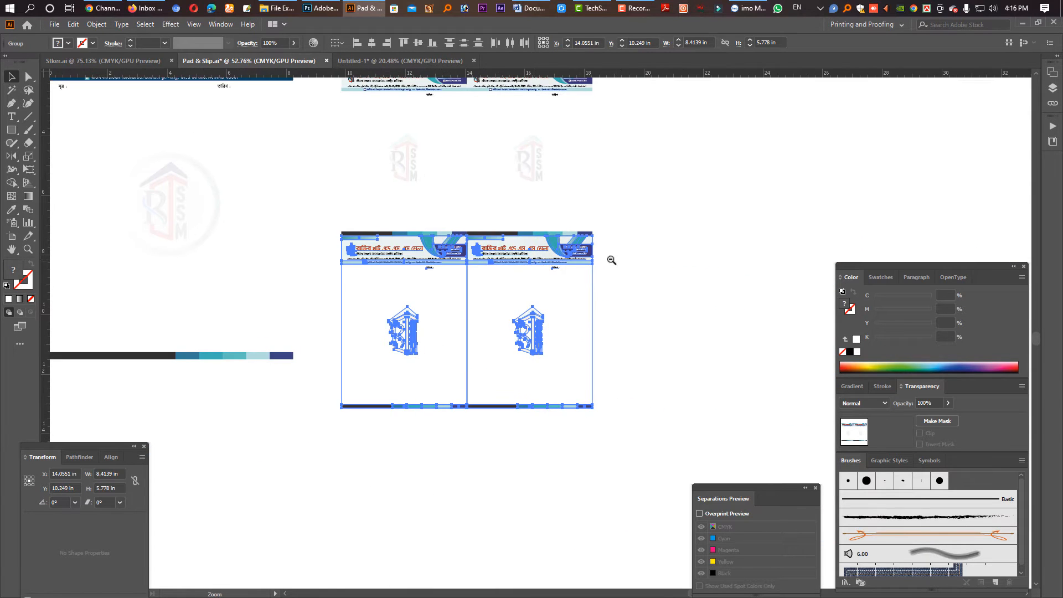
scroll(609, 261, down, 3)
drag(640, 371, 471, 161)
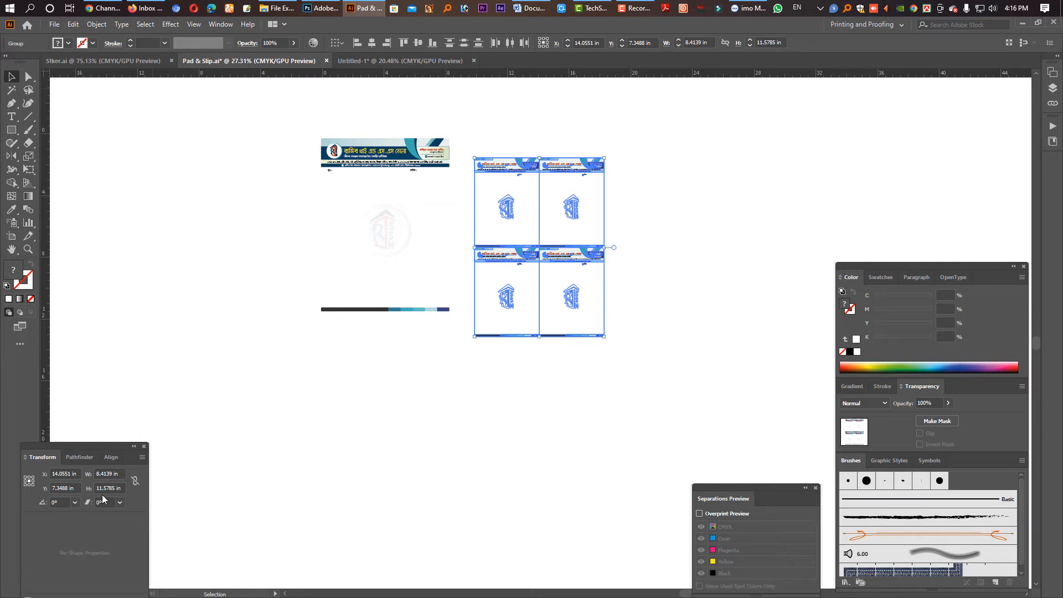
Step: Move the block of four slips directly below the pad so their side edges line up, and select both to compare them
key(a)
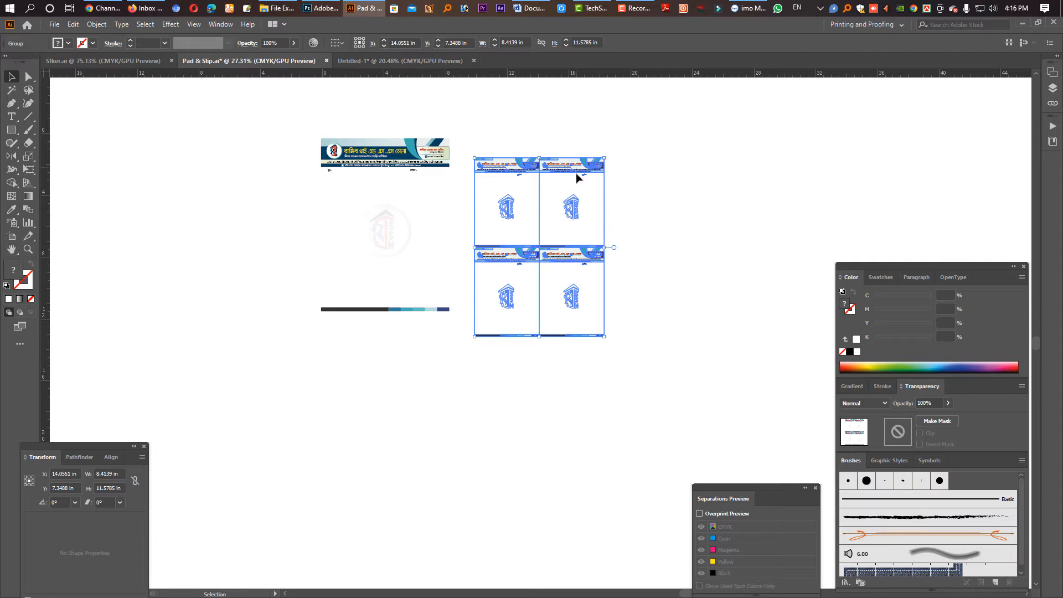
drag(576, 169, 424, 326)
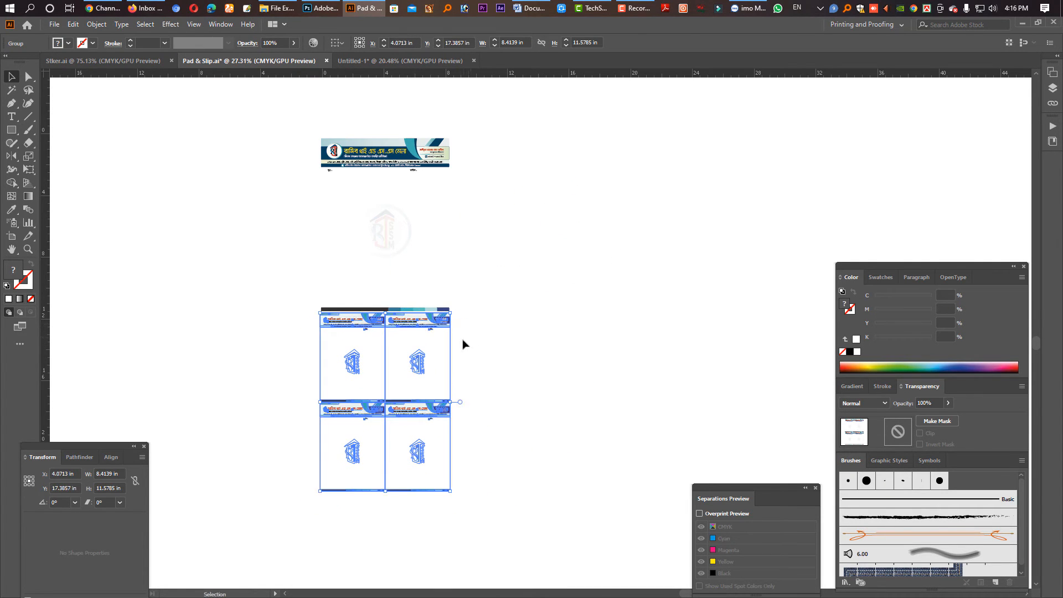
drag(480, 541, 285, 116)
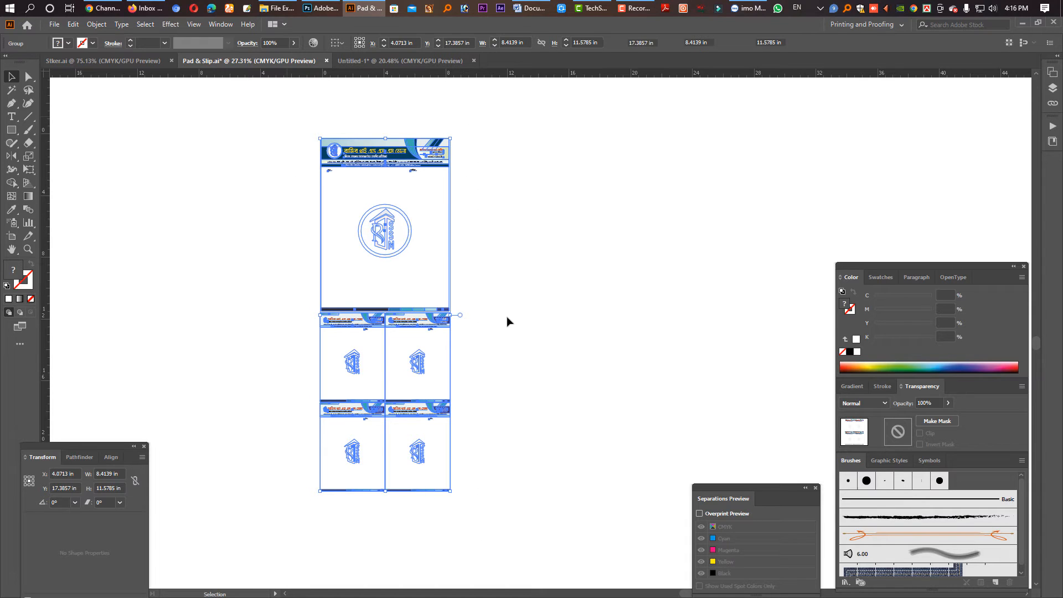
Step: Check the pad's size and set the width of the four-slip block to 8.3 in
click(516, 356)
click(434, 260)
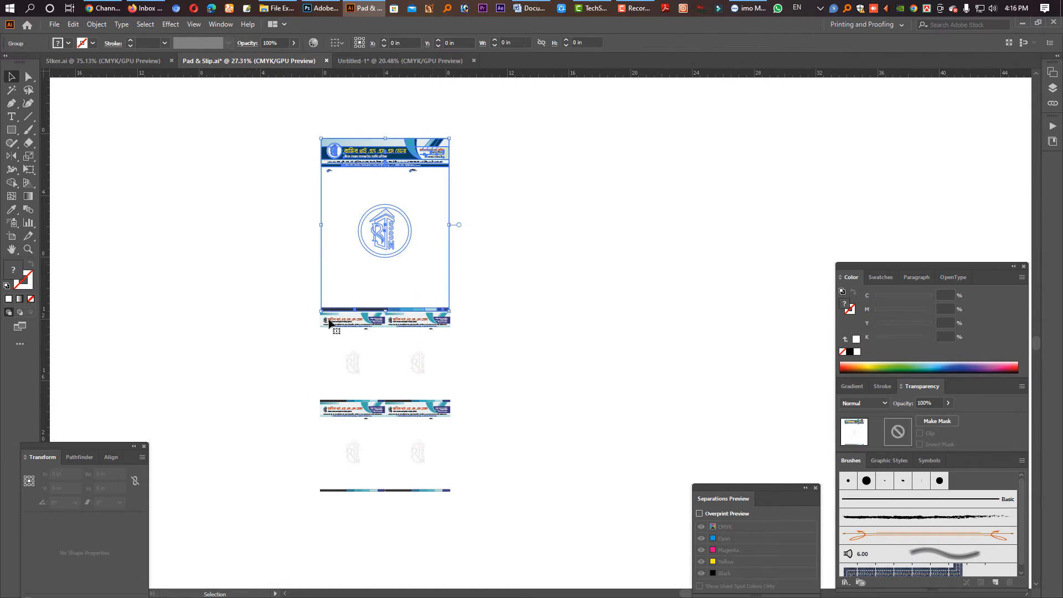
click(387, 397)
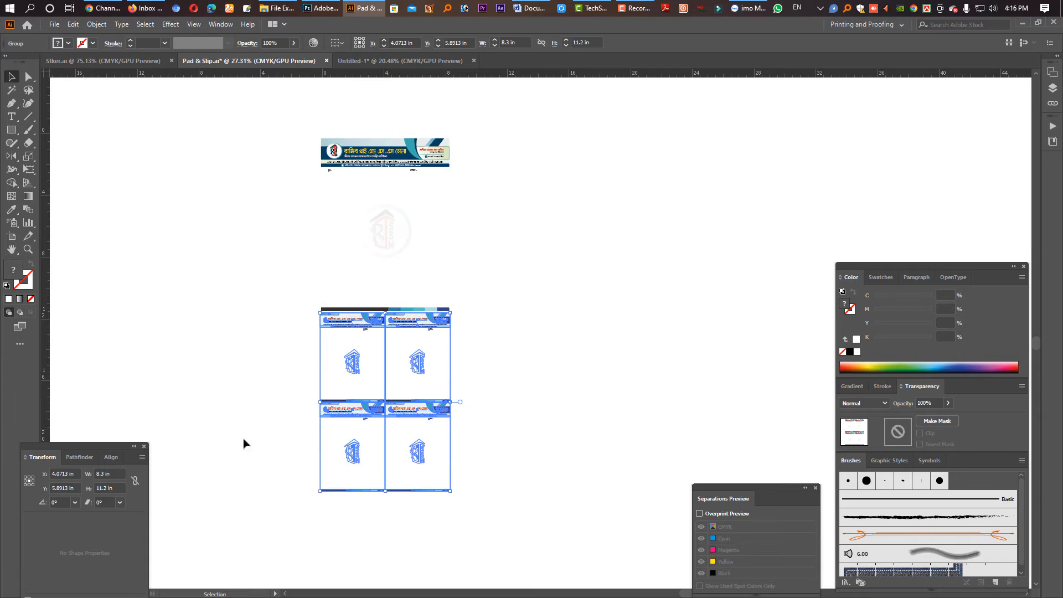
click(106, 474)
double_click(107, 474)
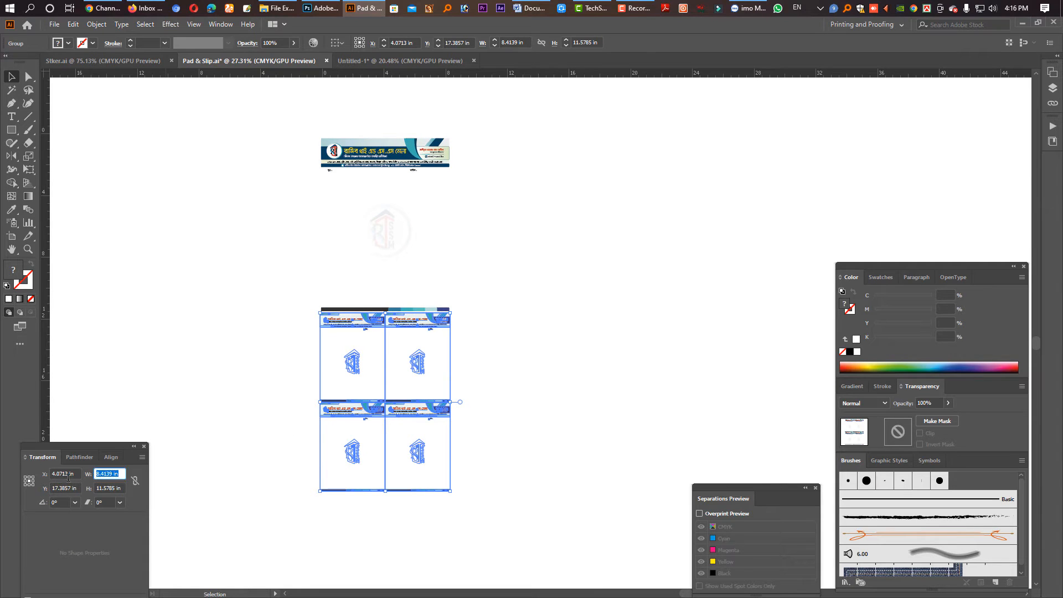
text(8.3)
key(Return)
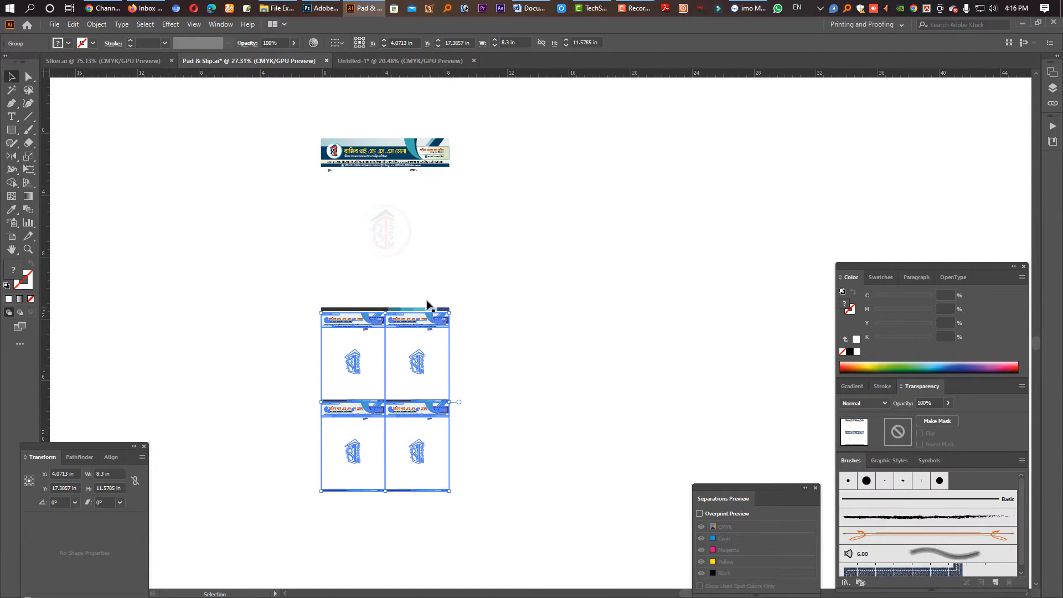
Step: Copy the pad and the four-slip block together into the Untitled-1 document that holds the plate template
shift+click(426, 303)
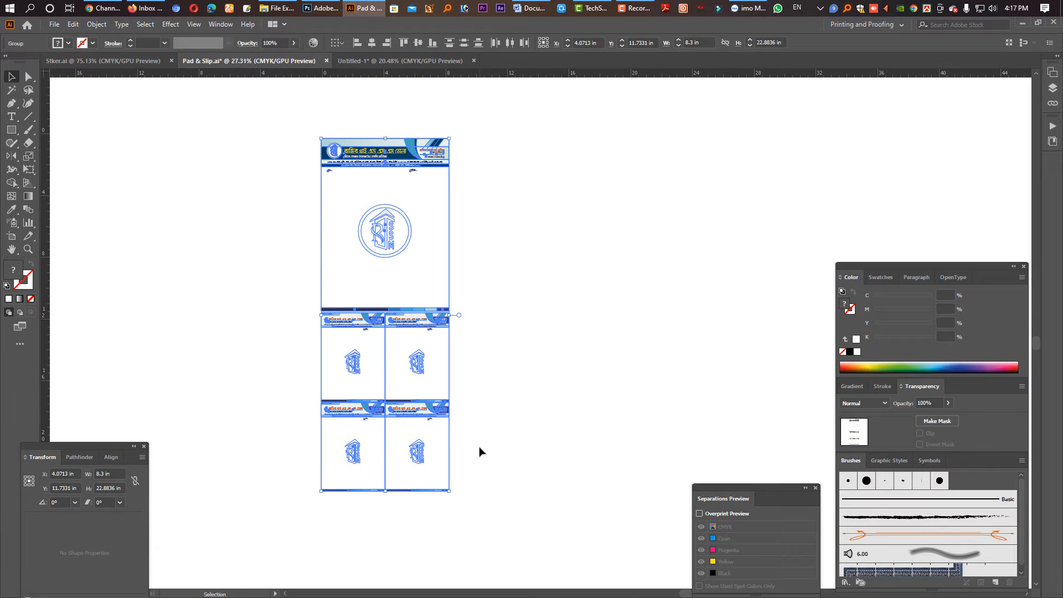
key(a)
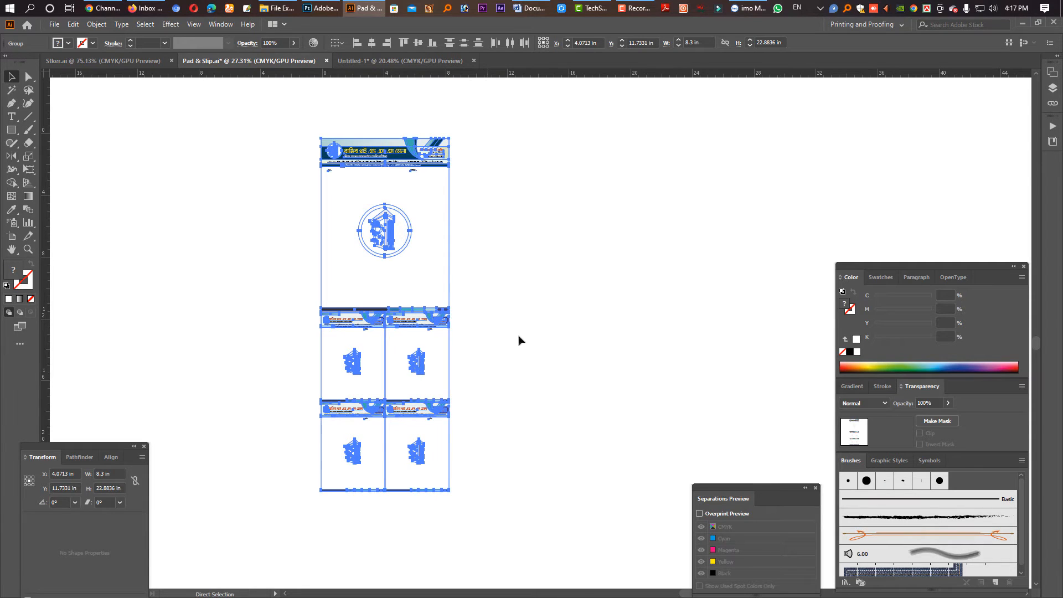
key(v)
click(397, 56)
click(417, 88)
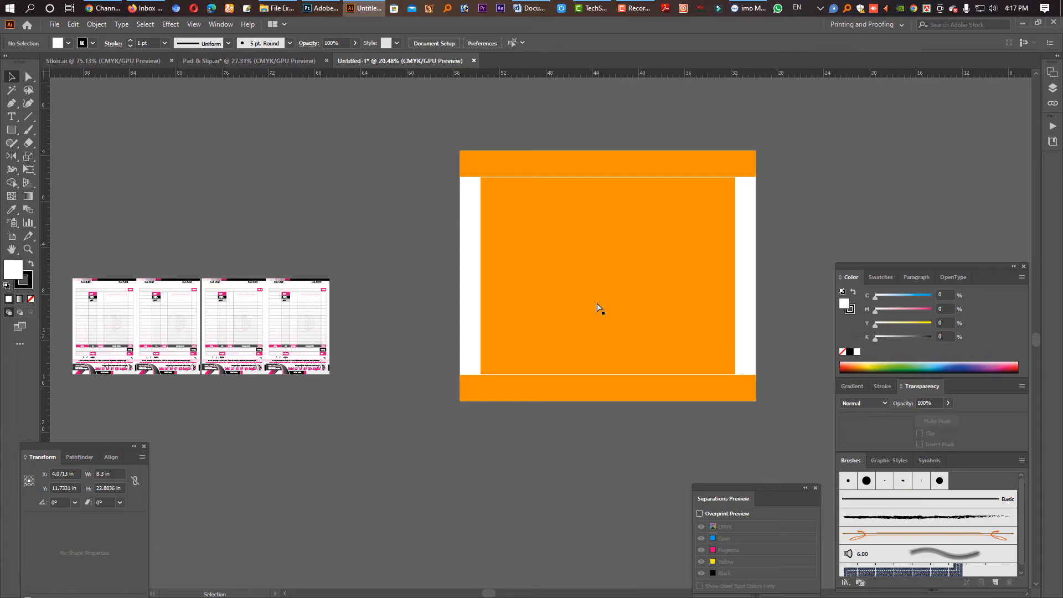
key(a)
key(ctrl+v)
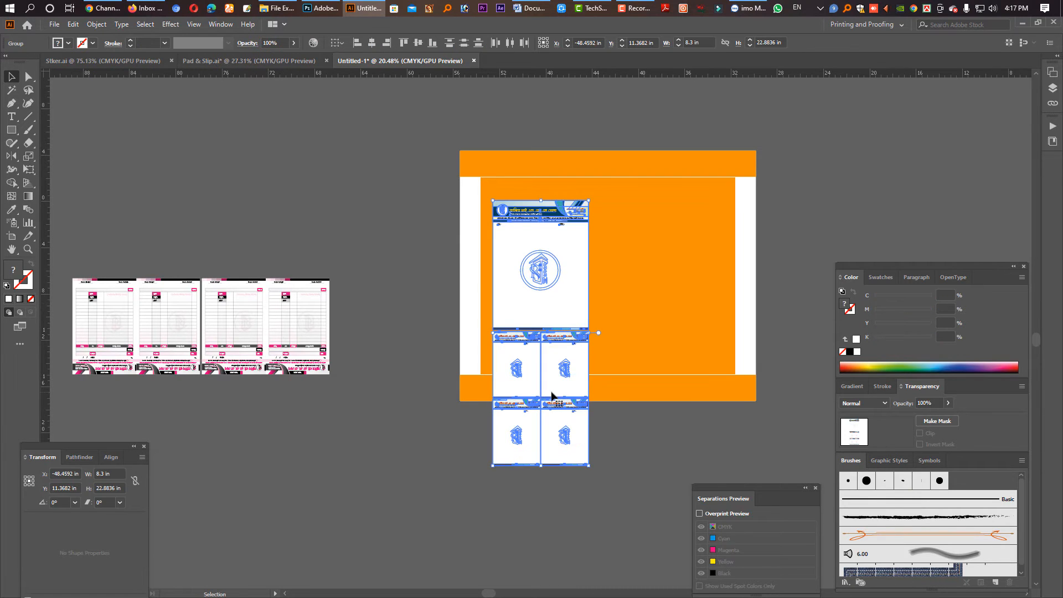
Step: Rotate the pasted pad-and-slip layout 90° counterclockwise and place it along the bottom of the plate's central printing area
key(ctrl)
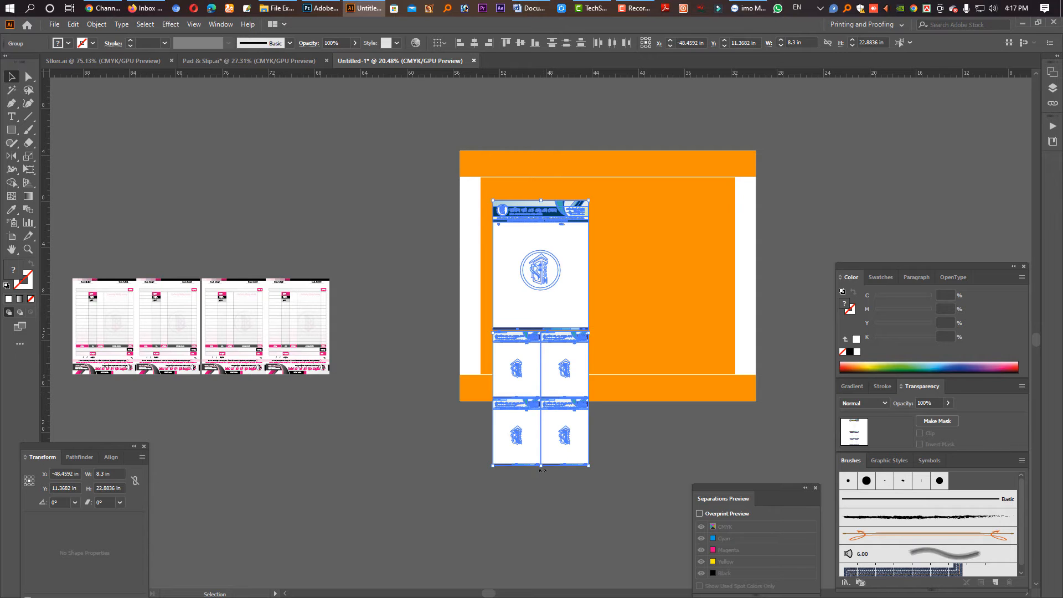
drag(543, 470, 684, 360)
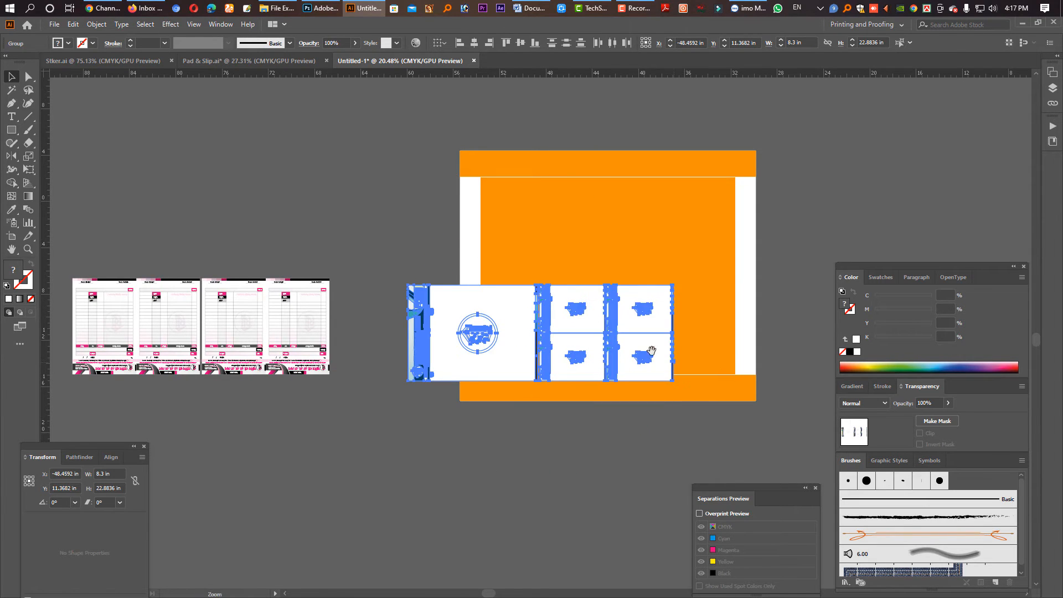
drag(570, 334, 417, 336)
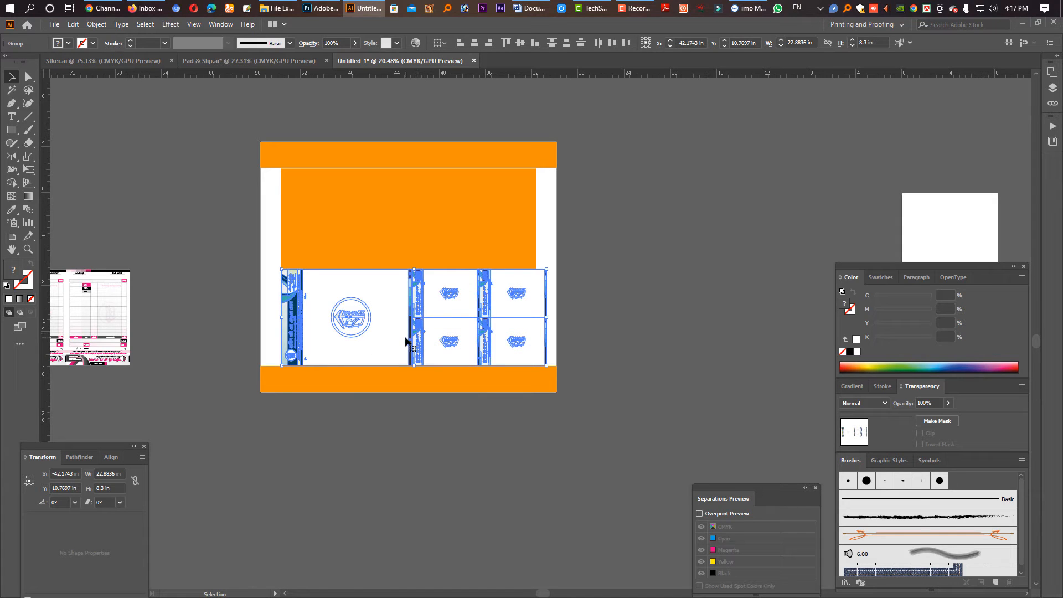
Step: Shift the pad-and-slip layout about 0.56 in left and 0.01 in up to roughly centre it horizontally on the plate
shift+click(474, 236)
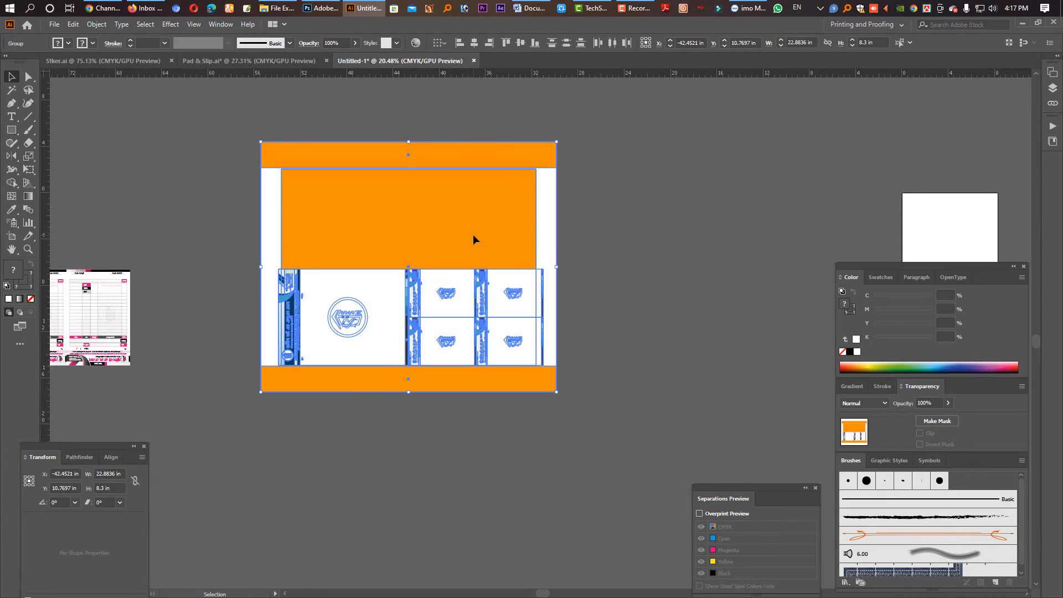
click(622, 355)
click(356, 355)
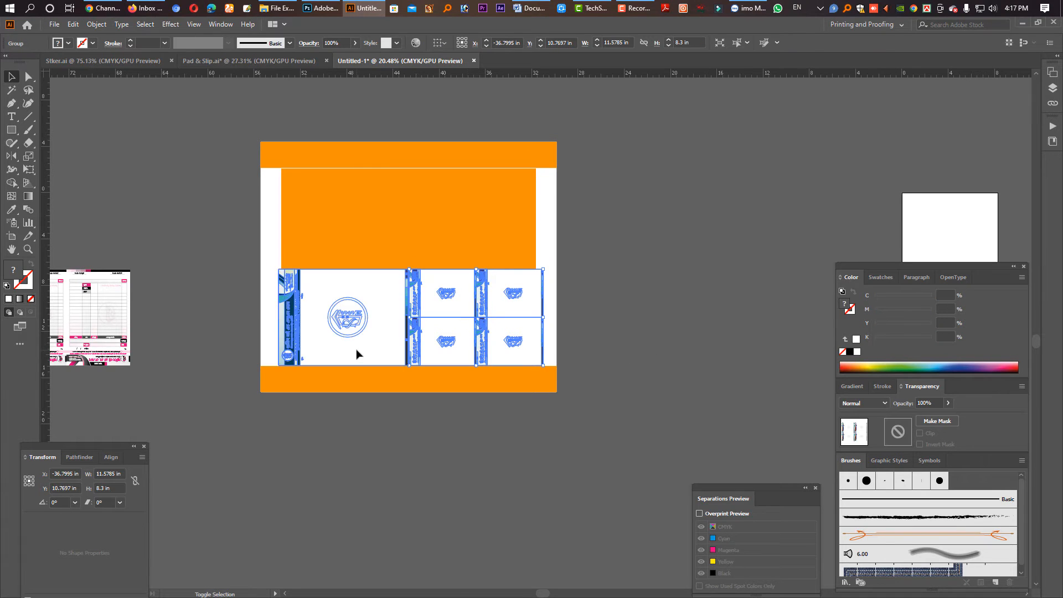
key(shift+Left)
key(shift+Left)
key(shift+Left)
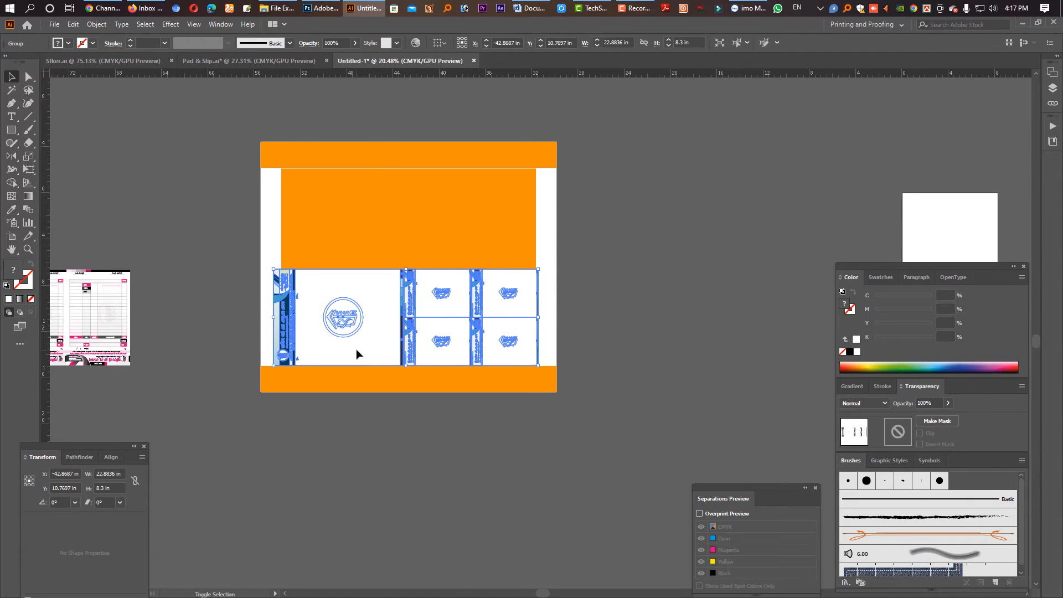
key(shift+Right)
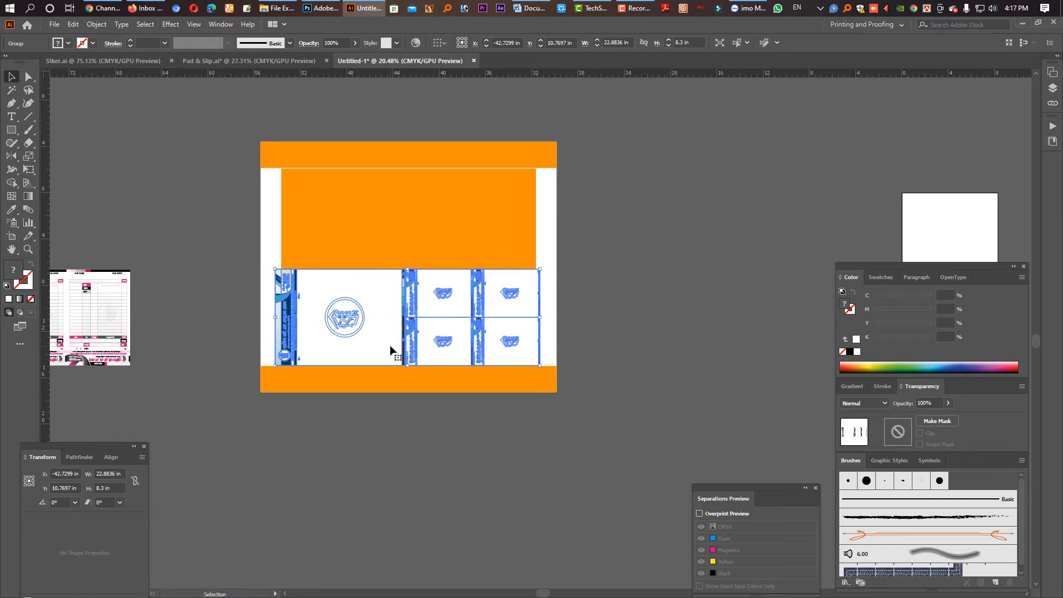
key(Up)
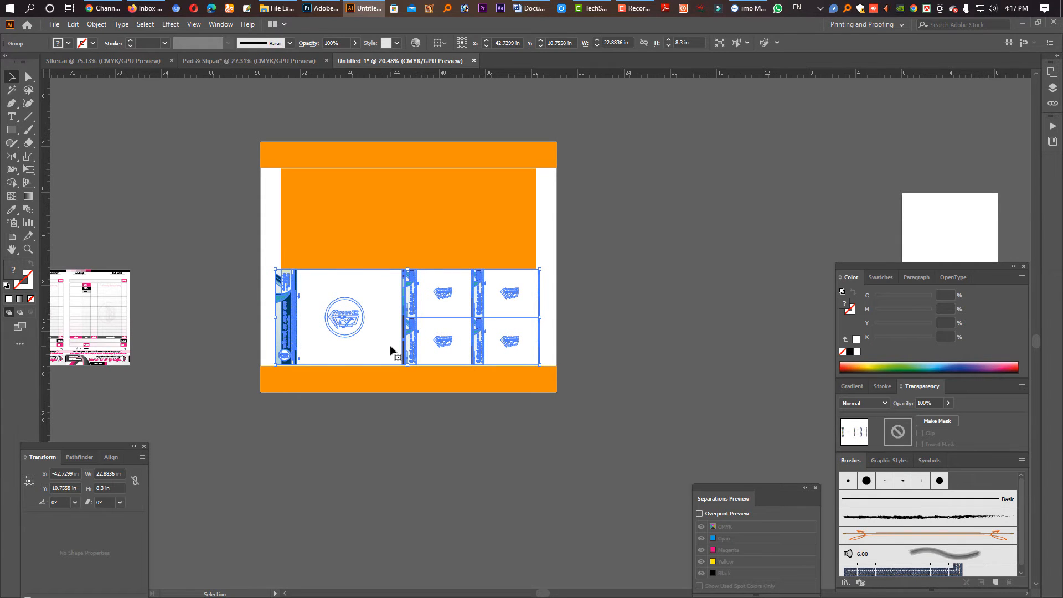
Step: Try placing the pad-and-slip layout in the upper half of the plate and undo the change
click(453, 225)
scroll(418, 256, up, 3)
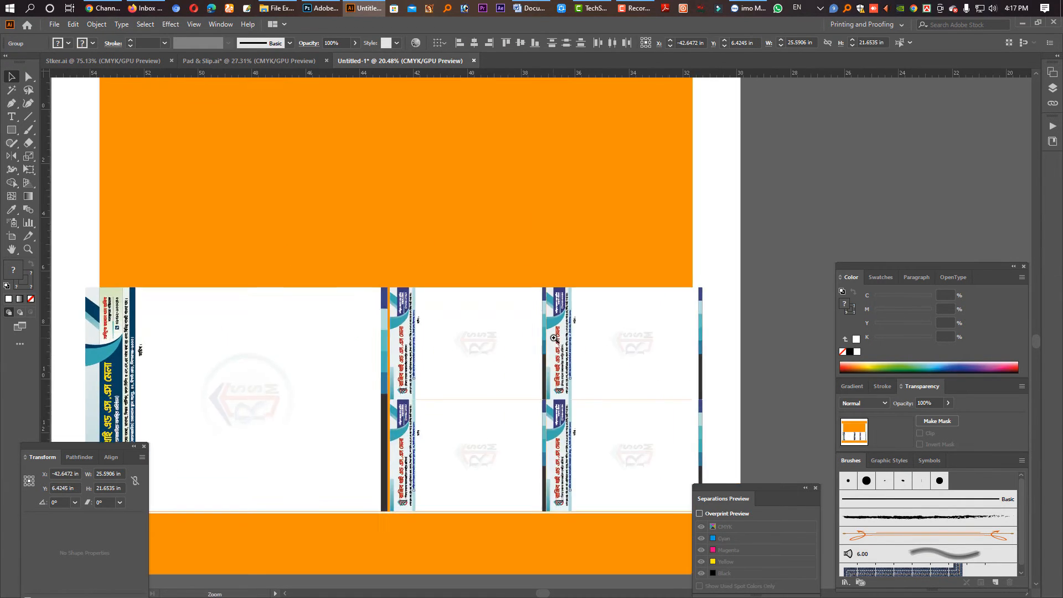
key(Tab)
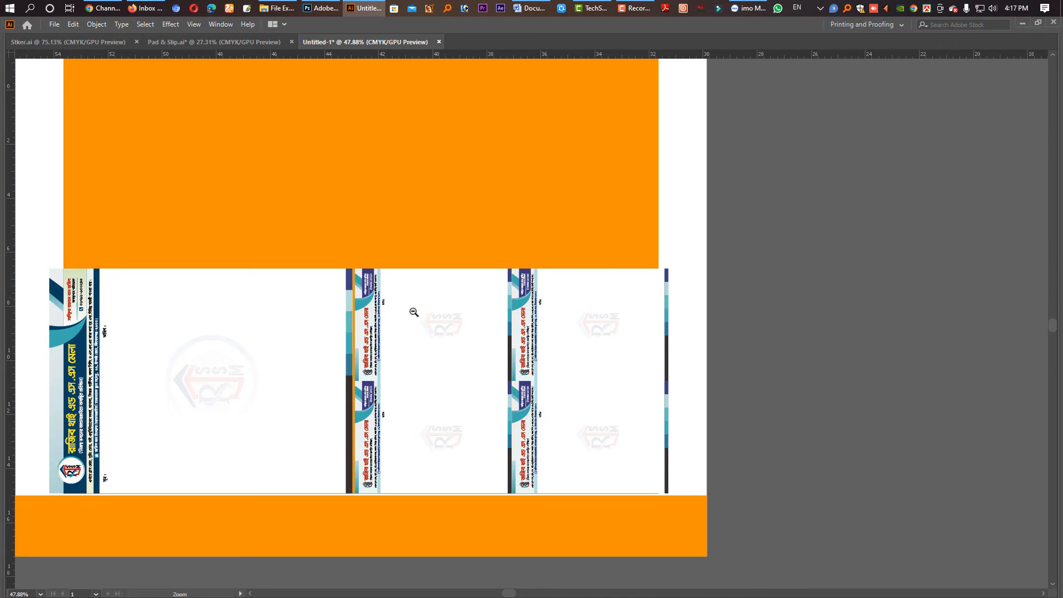
click(434, 364)
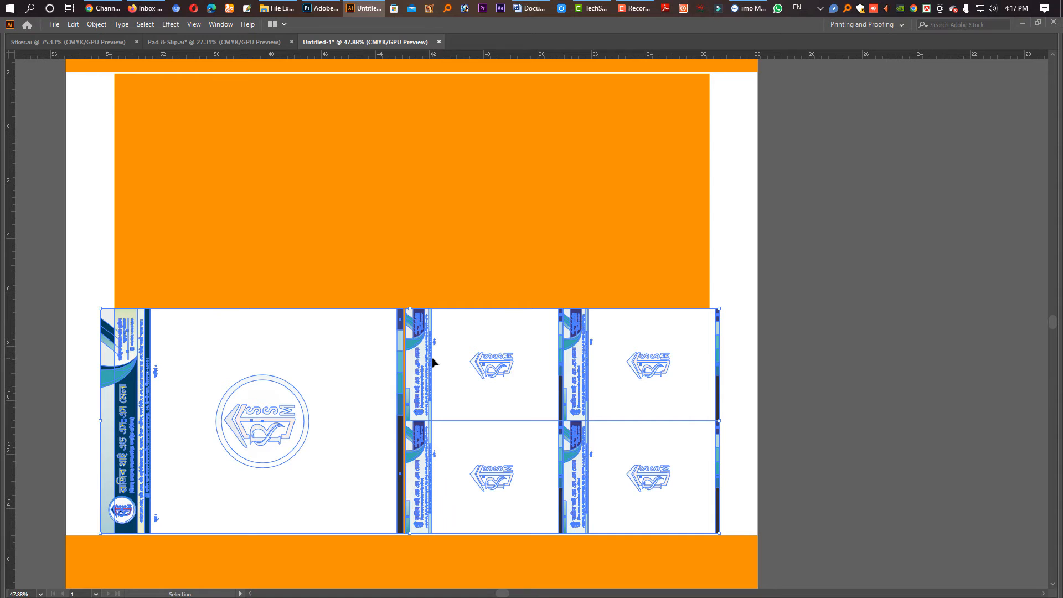
drag(432, 323, 445, 131)
key(ctrl+z)
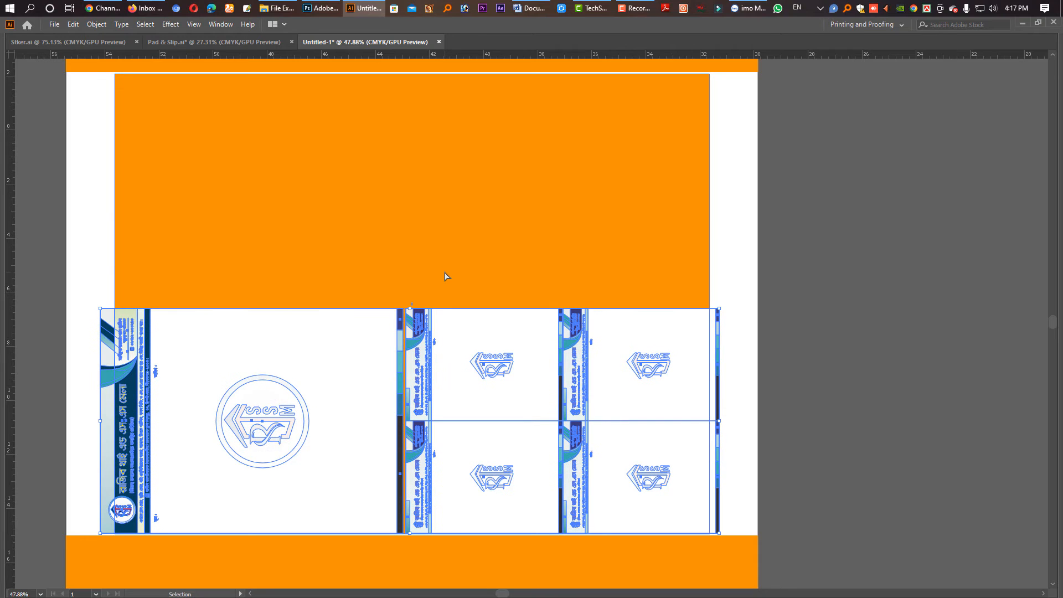
click(859, 333)
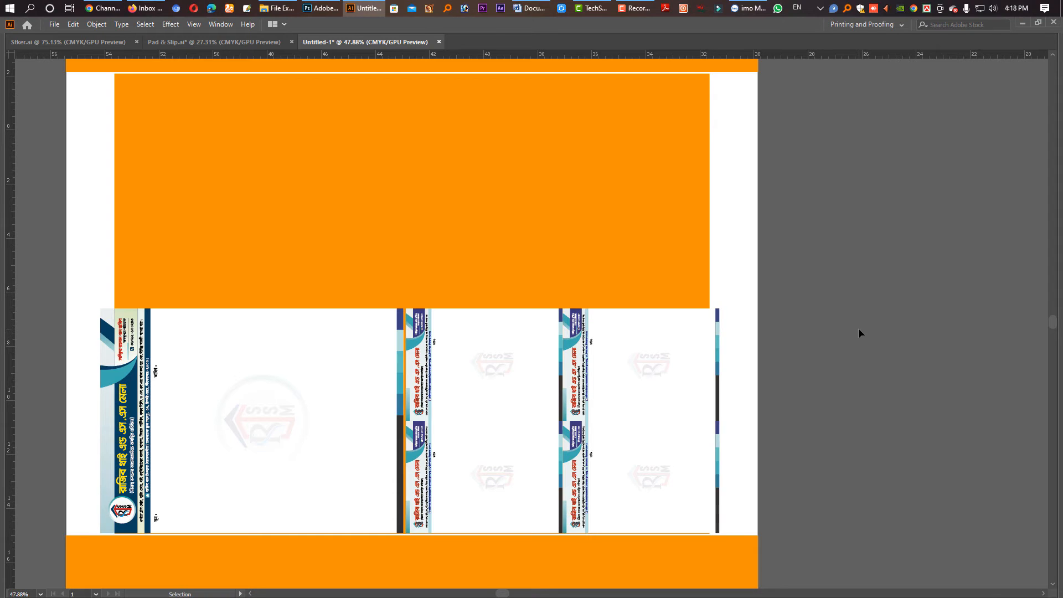
Step: Select the whole sticker design in Stker.ai and check its width and height
key(ctrl+space)
drag(1009, 285, 757, 284)
drag(583, 277, 365, 266)
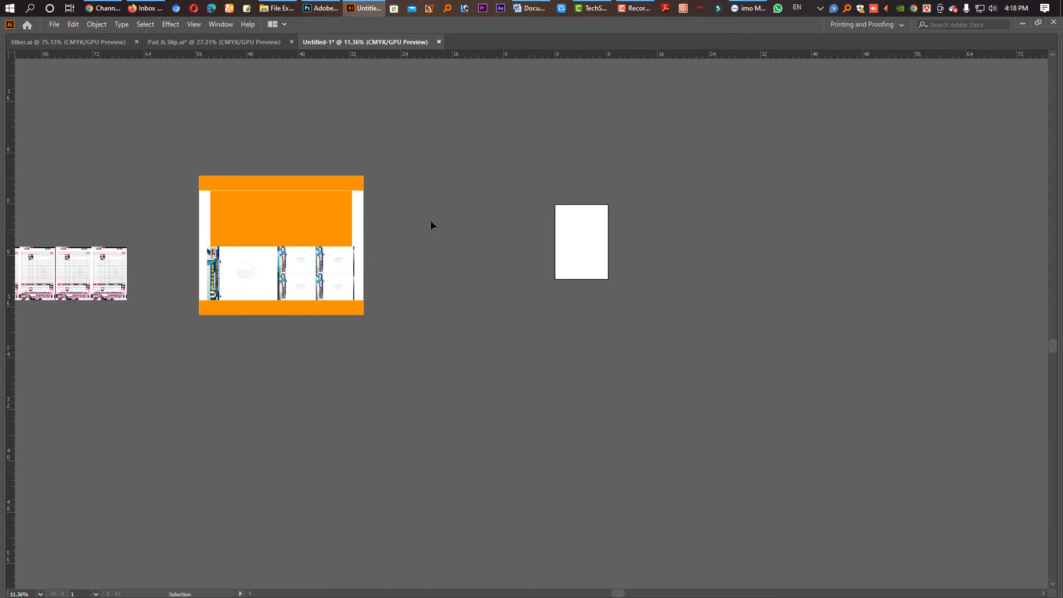
click(76, 44)
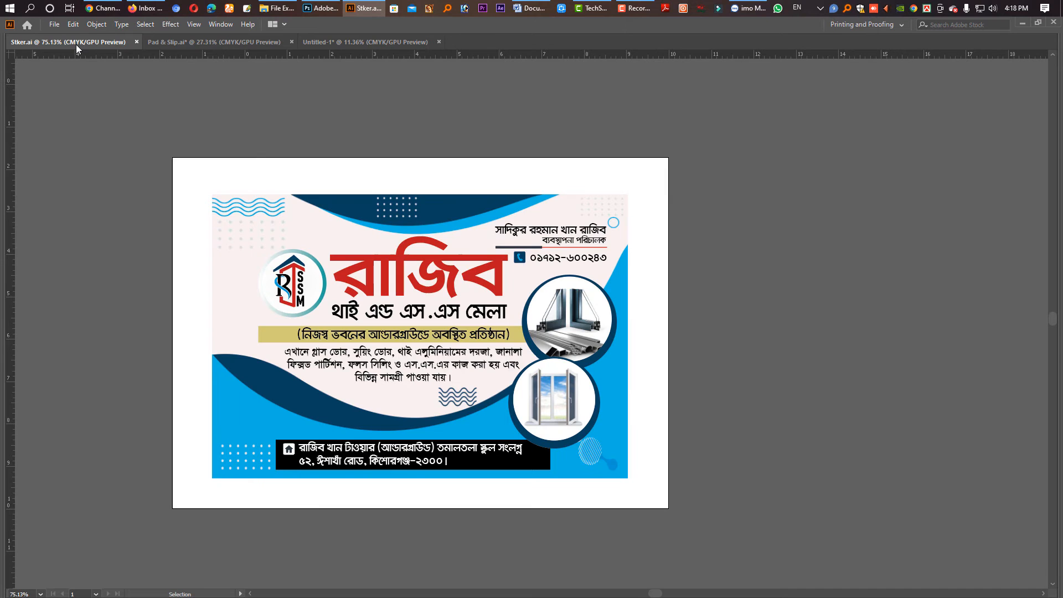
drag(657, 491, 198, 165)
key(a)
key(v)
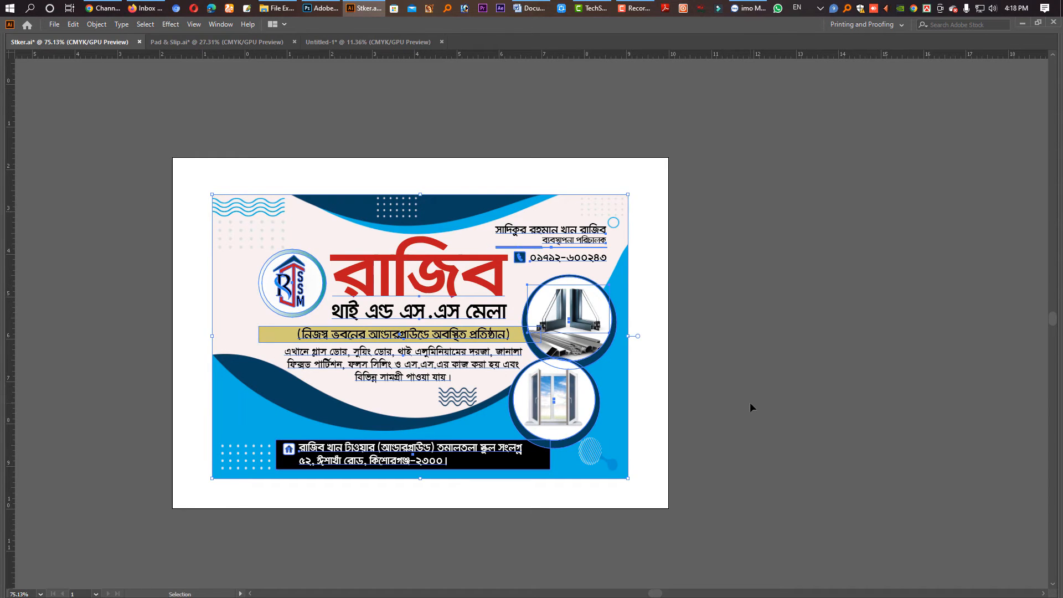
key(Tab)
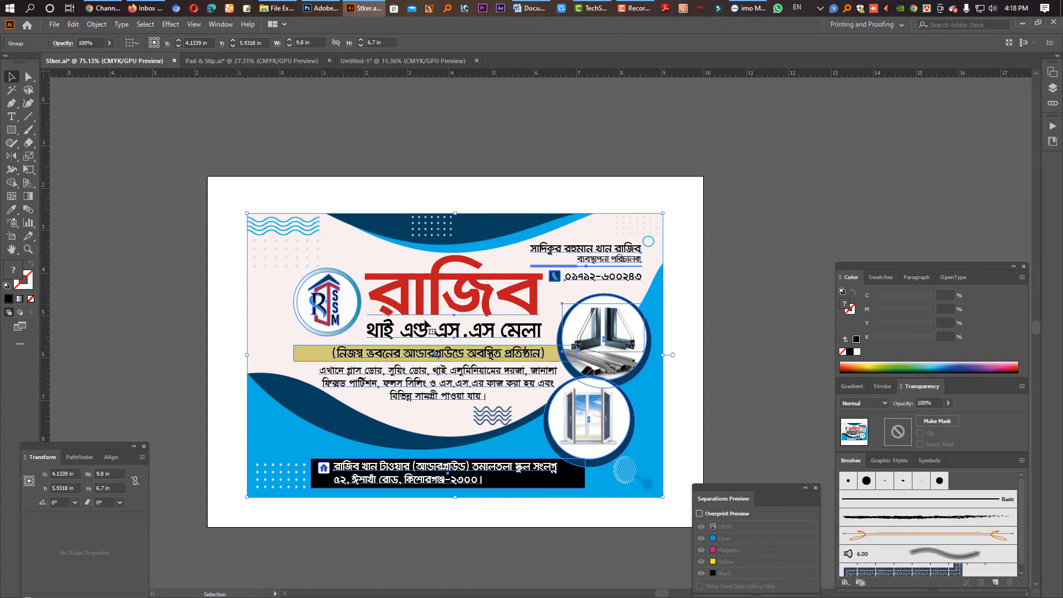
Step: Copy the sticker design into the Untitled-1 document, saving and closing Stker.ai
key(a)
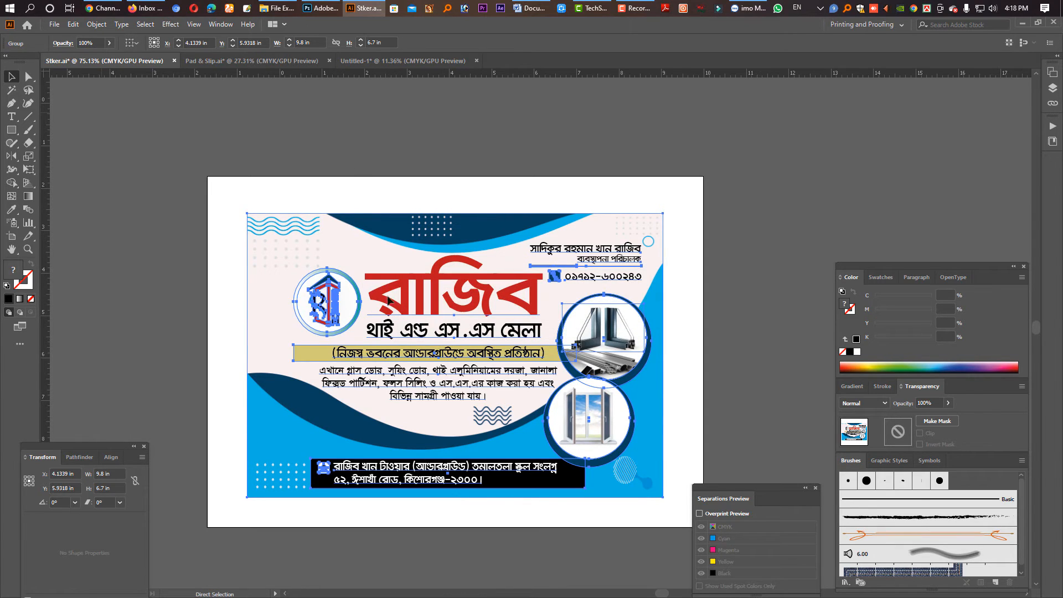
key(ctrl+shift+a)
key(ctrl+s)
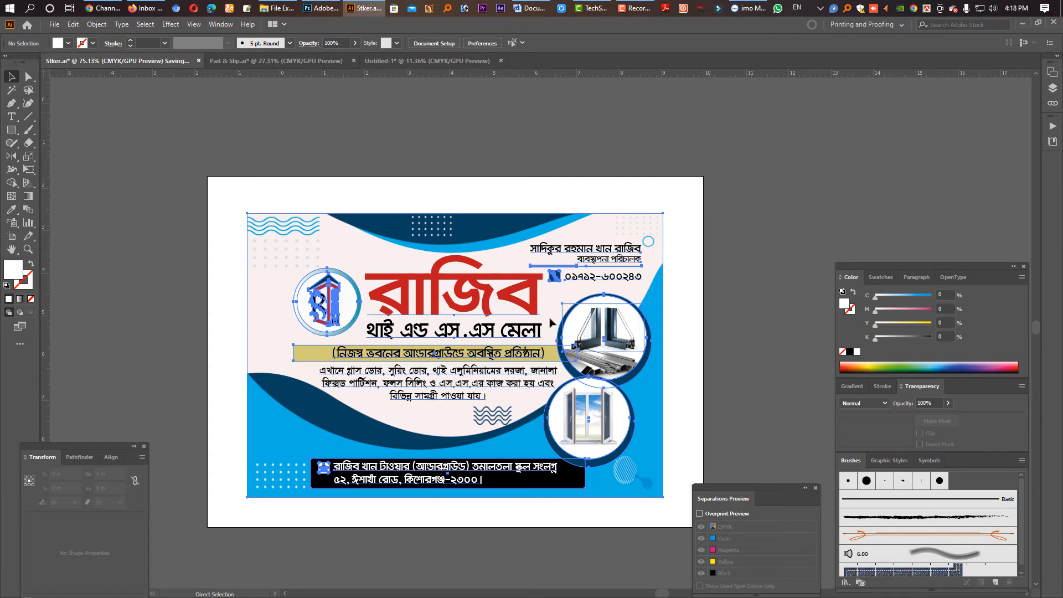
key(ctrl+w)
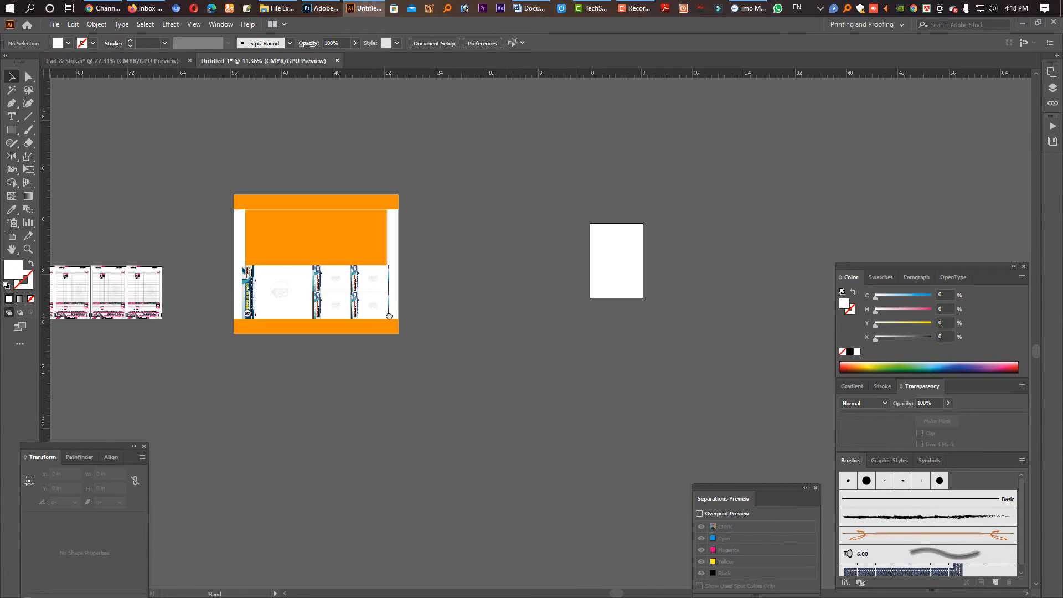
scroll(443, 320, right, 5)
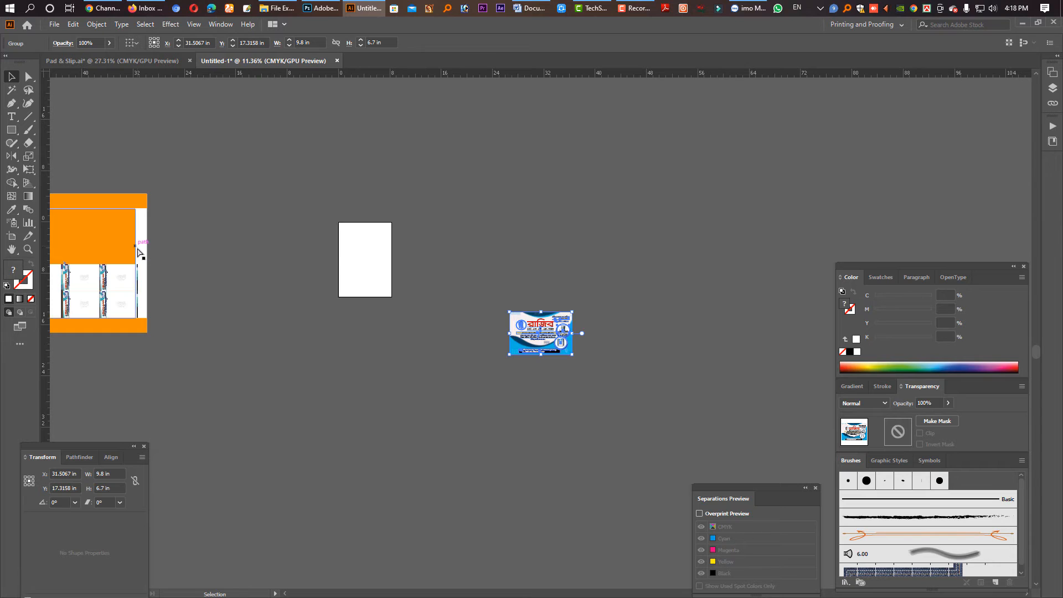
Step: Move the orange plate template off the pad-and-slip layout, across to the side where the sticker design lies
scroll(233, 283, left, 5)
click(252, 256)
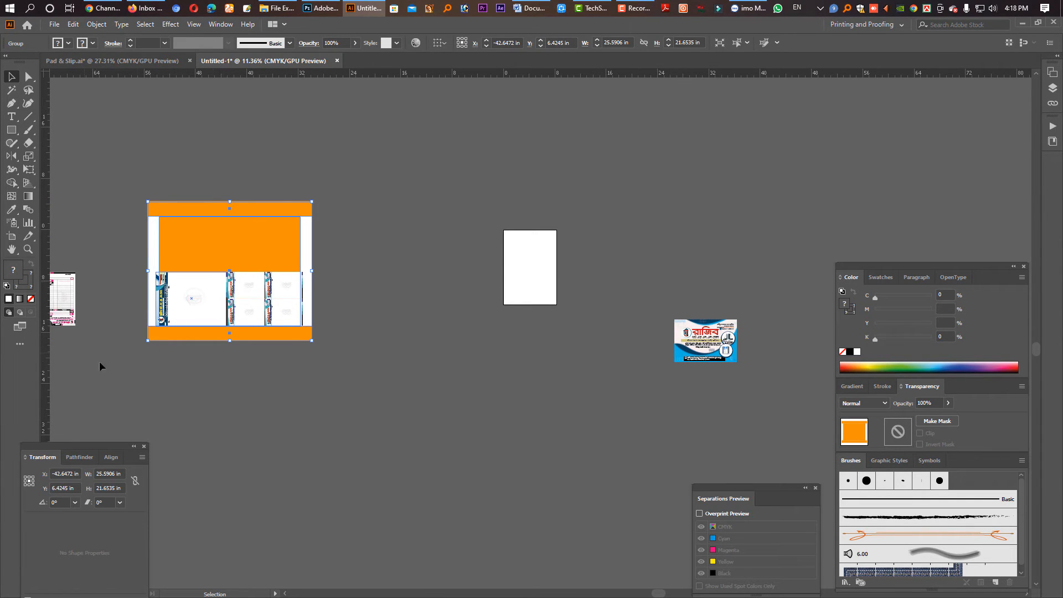
scroll(107, 359, left, 3)
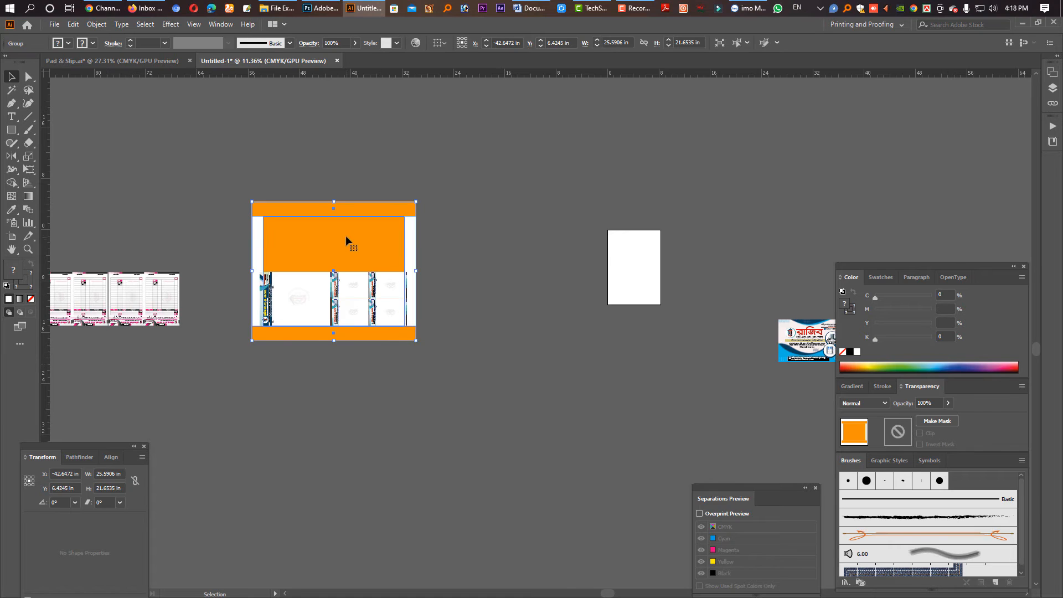
drag(345, 235, 512, 264)
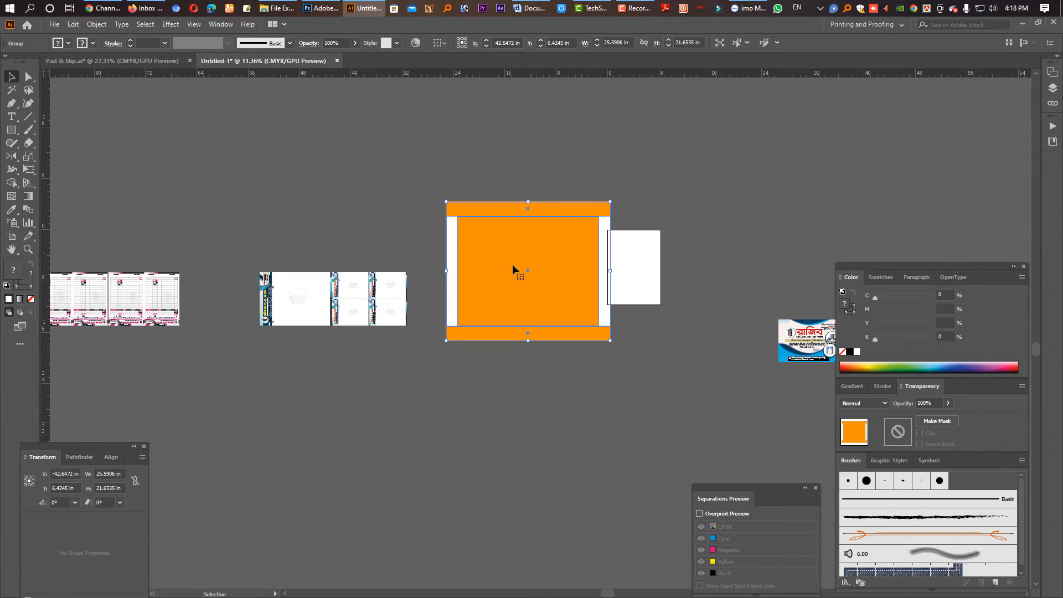
click(356, 304)
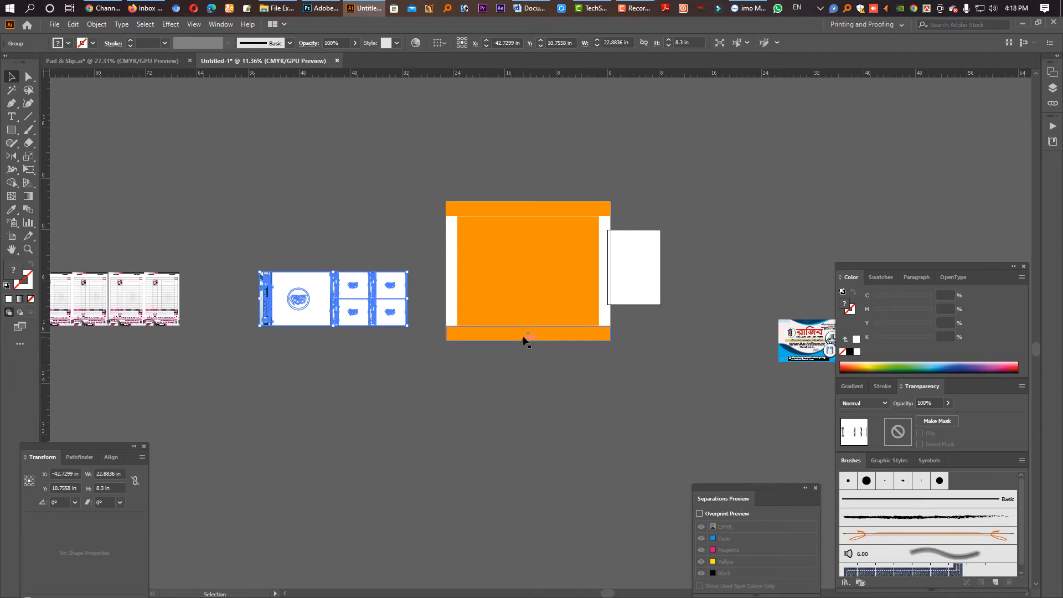
scroll(529, 345, up, 5)
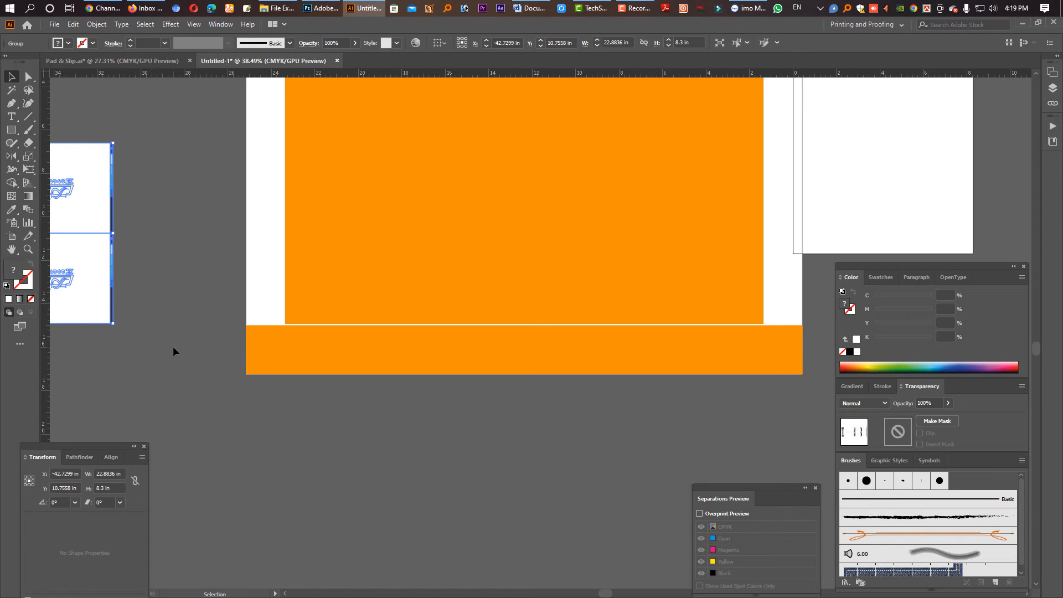
scroll(374, 380, down, 6)
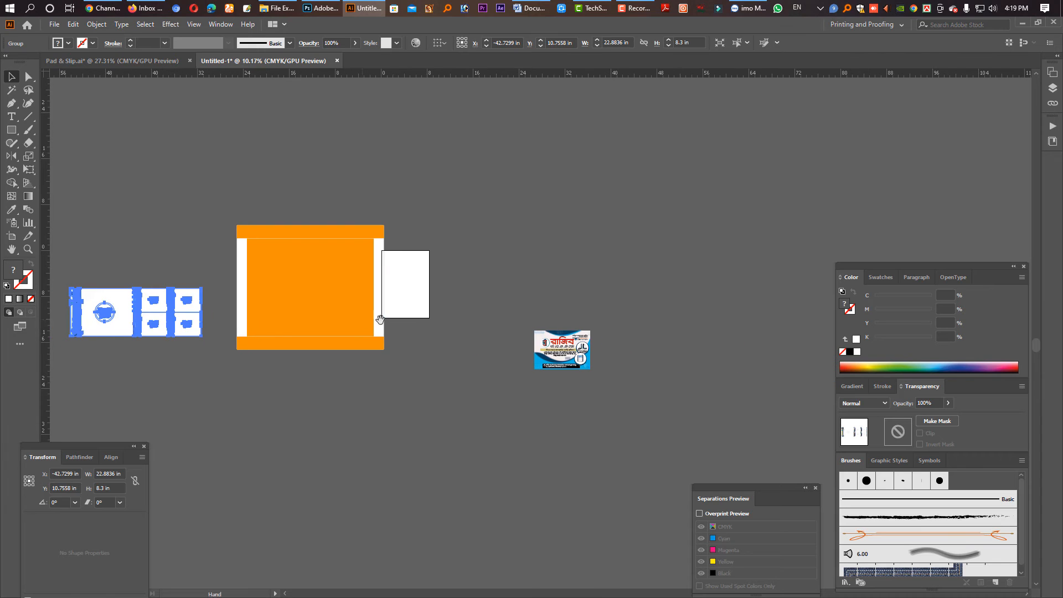
click(552, 399)
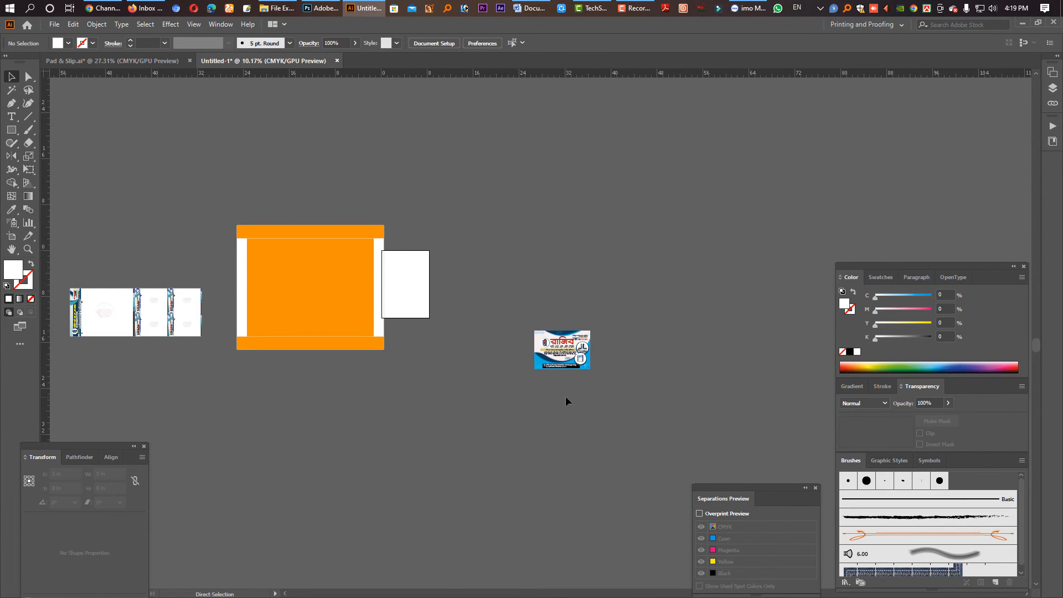
Step: Bring in the Porda Ghore stker.ai design, scale it proportionally to 6.7 in high and set it flush against the first sticker
key(ctrl+o)
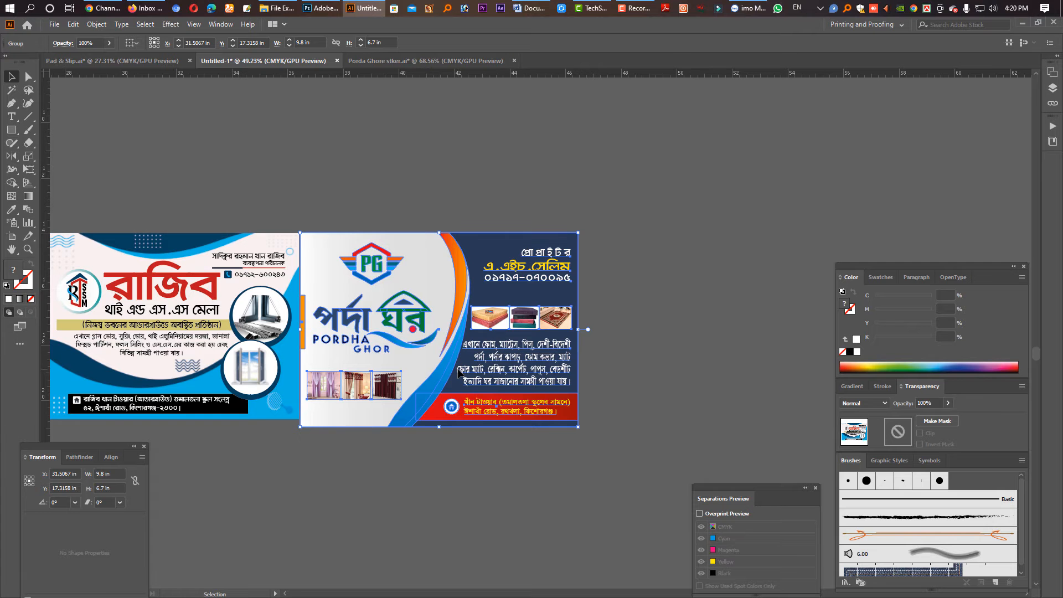
click(135, 481)
click(111, 487)
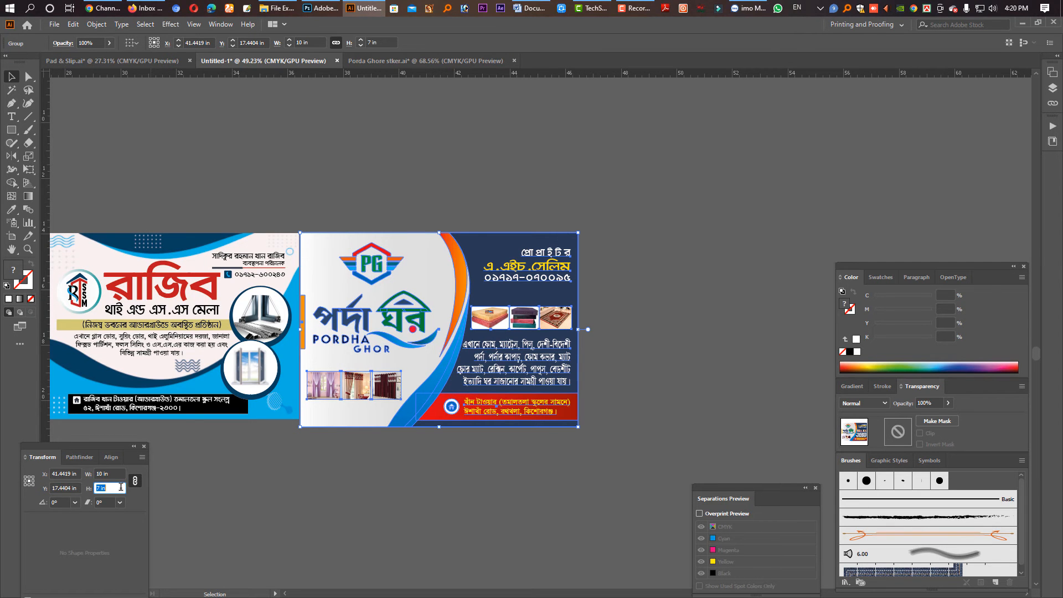
text(6.7)
key(Return)
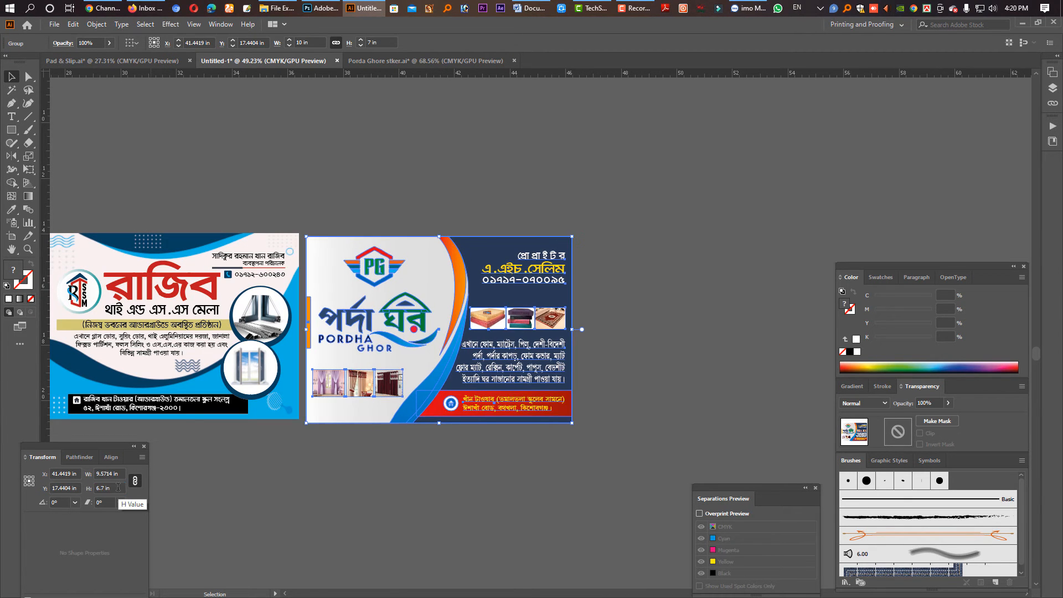
drag(340, 261, 334, 258)
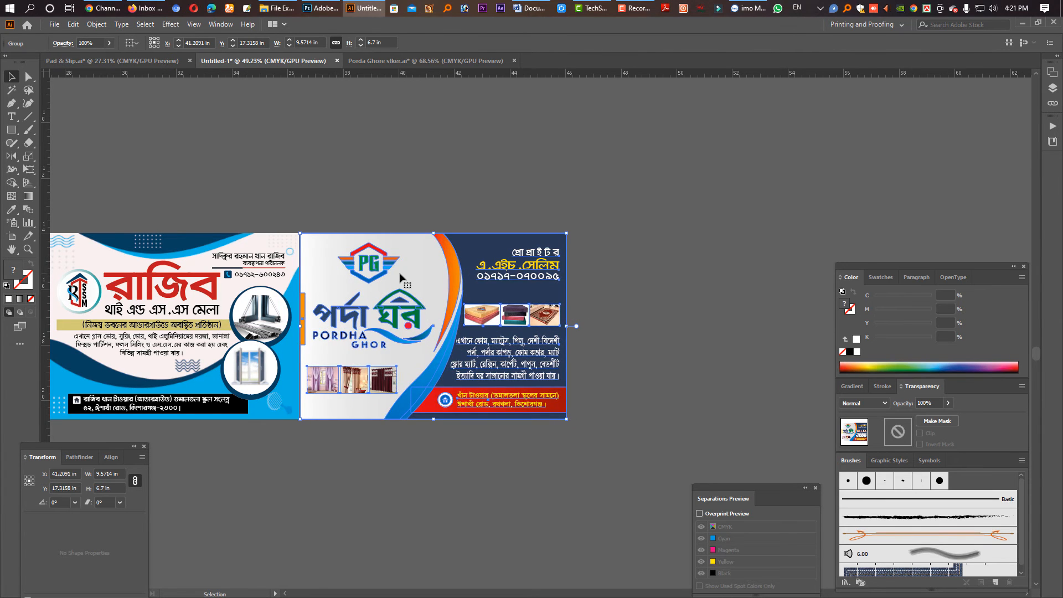
Step: Place both stickers together along the lower edge of the plate's orange printing area, rotated 180° and centred horizontally
click(582, 426)
drag(517, 439, 239, 234)
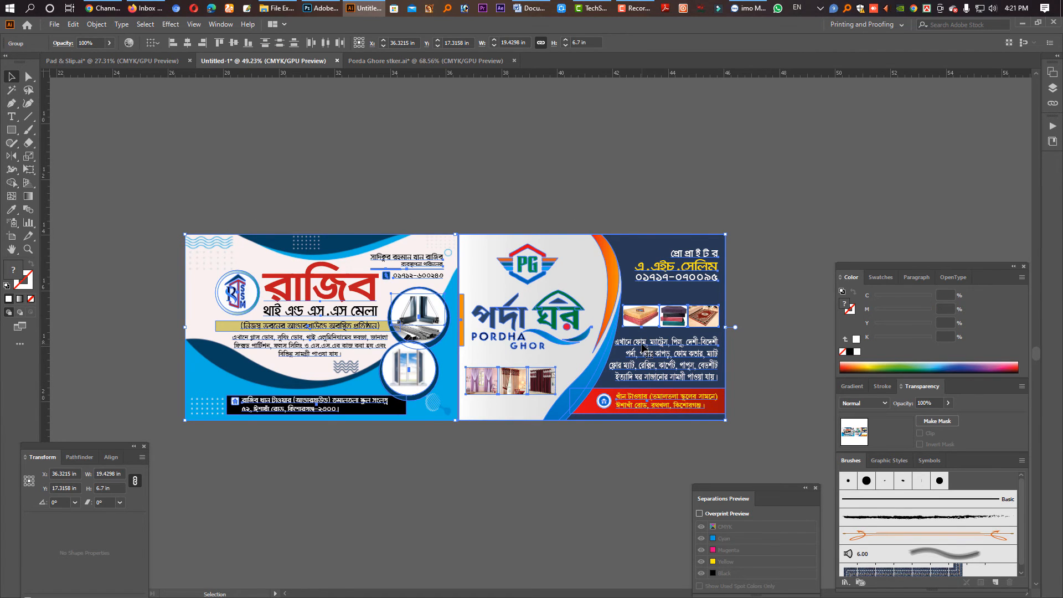
click(135, 481)
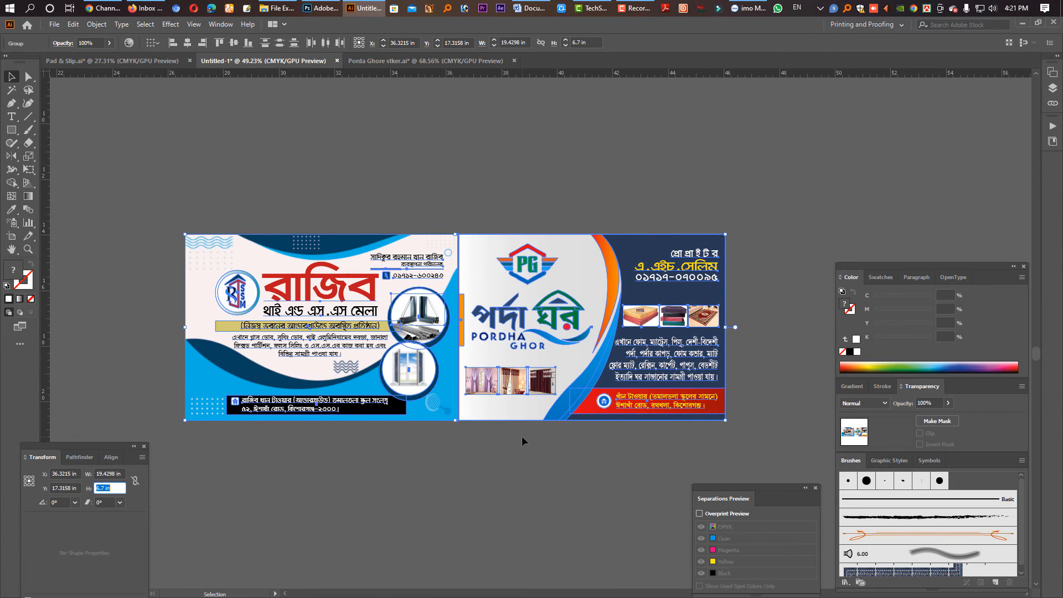
drag(620, 416, 262, 332)
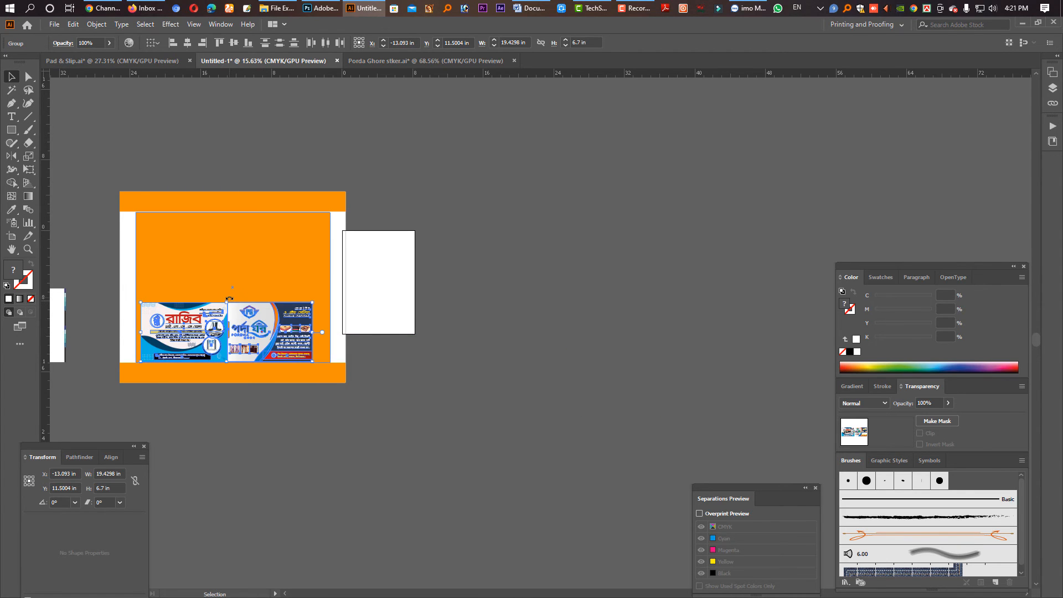
drag(231, 299, 224, 425)
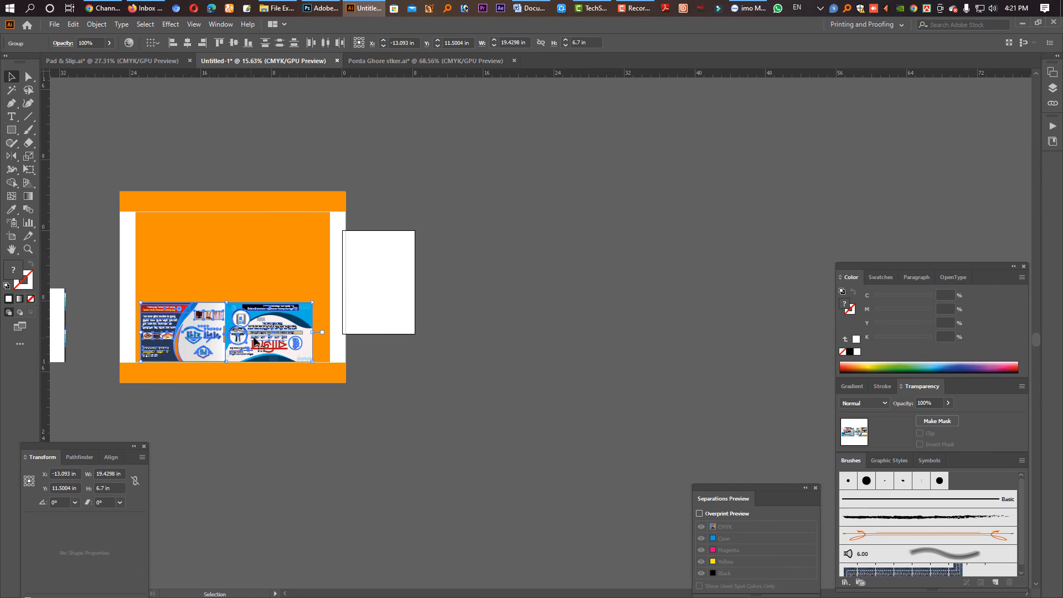
drag(252, 348, 249, 350)
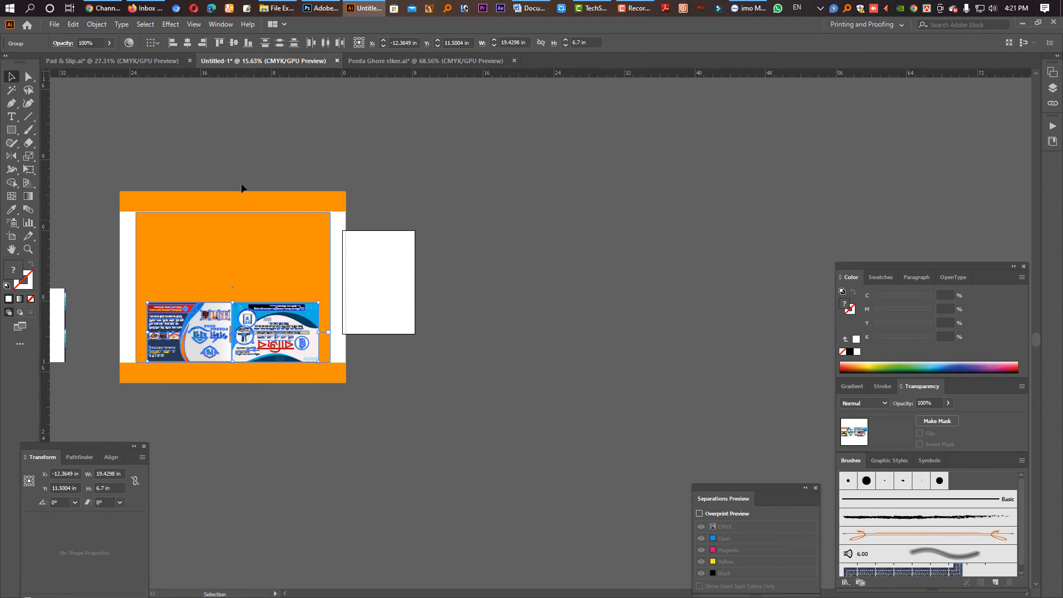
Step: Try adding a horizontal ruler guide through the middle of the plate template and undo it
drag(262, 74, 258, 287)
shift+click(260, 280)
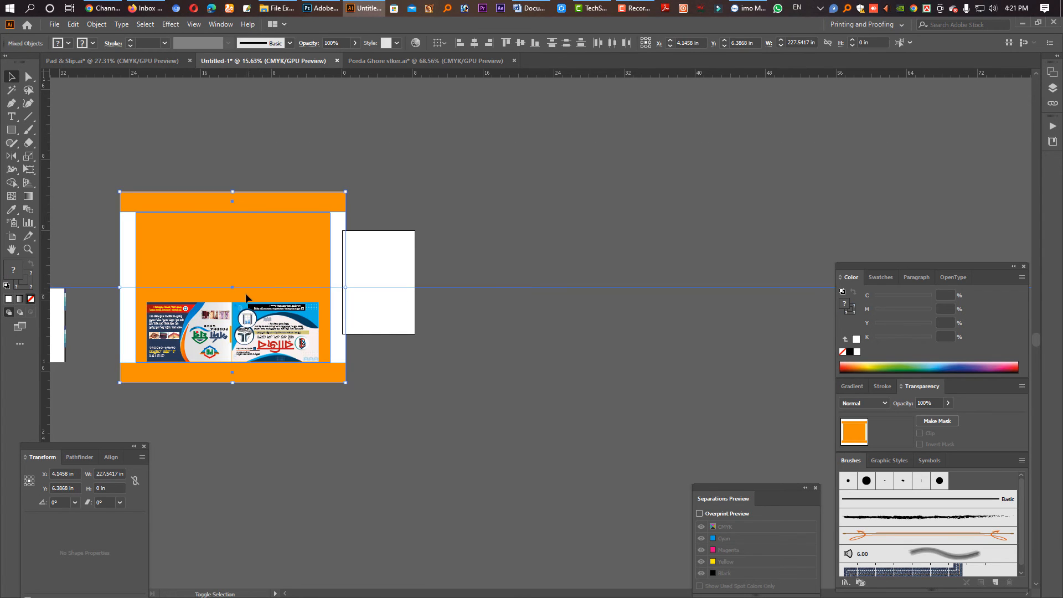
click(377, 320)
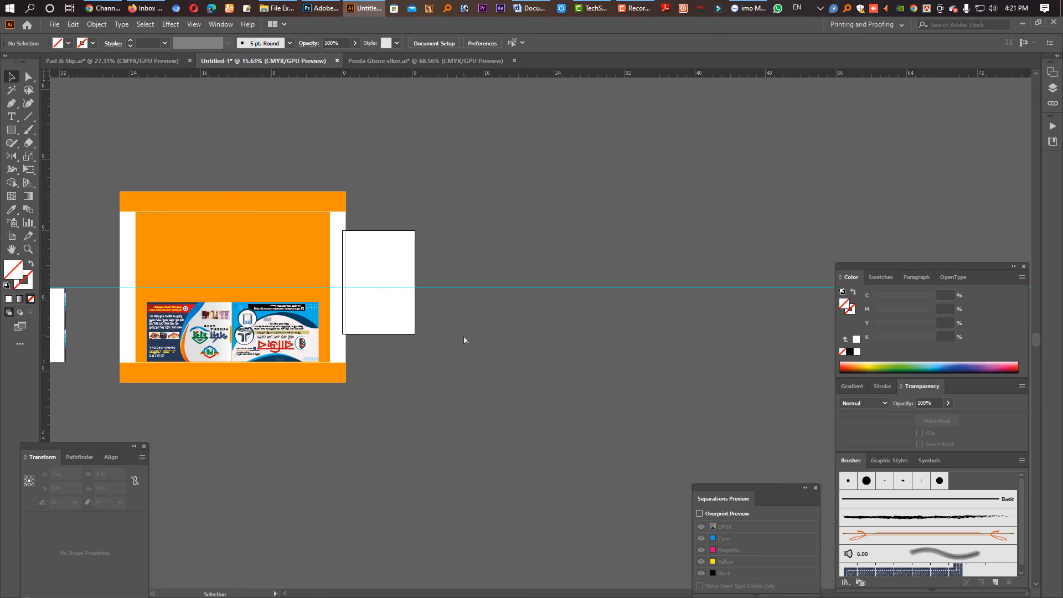
key(ctrl+z)
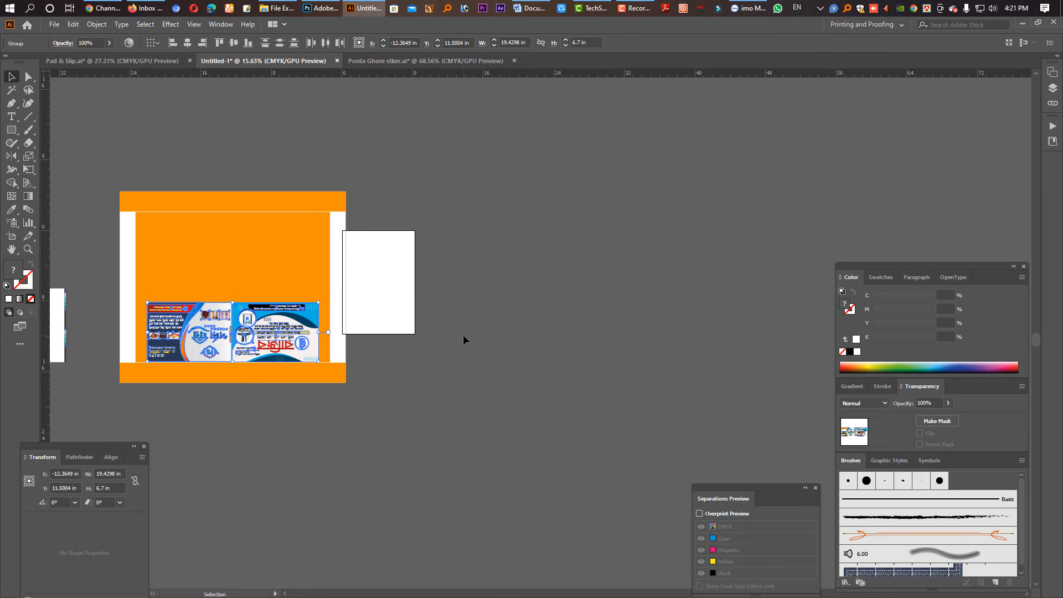
key(ctrl+z)
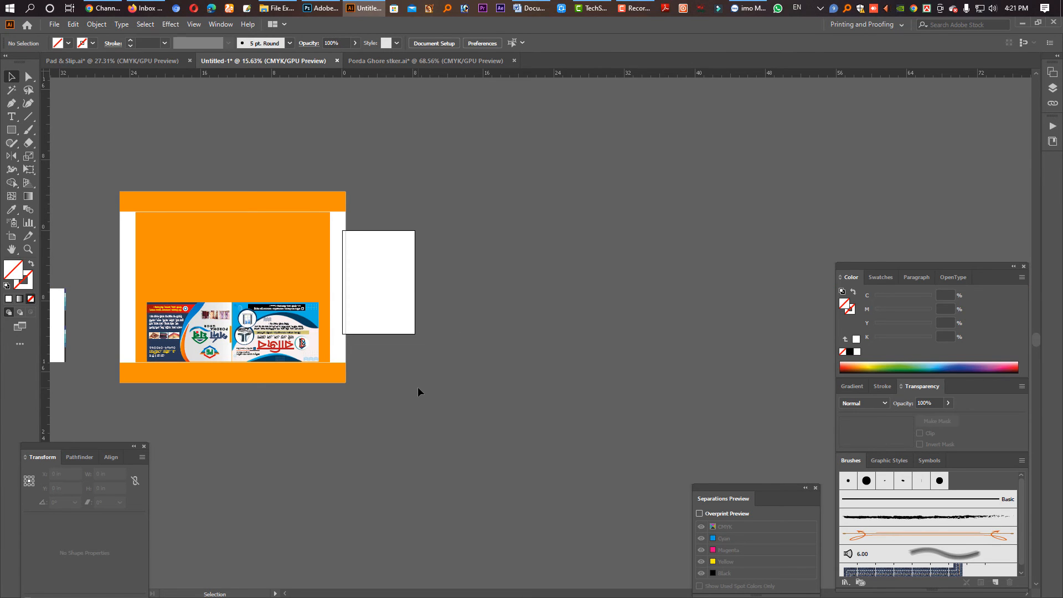
Step: Delete the orange plate template from behind the sticker pair
click(307, 287)
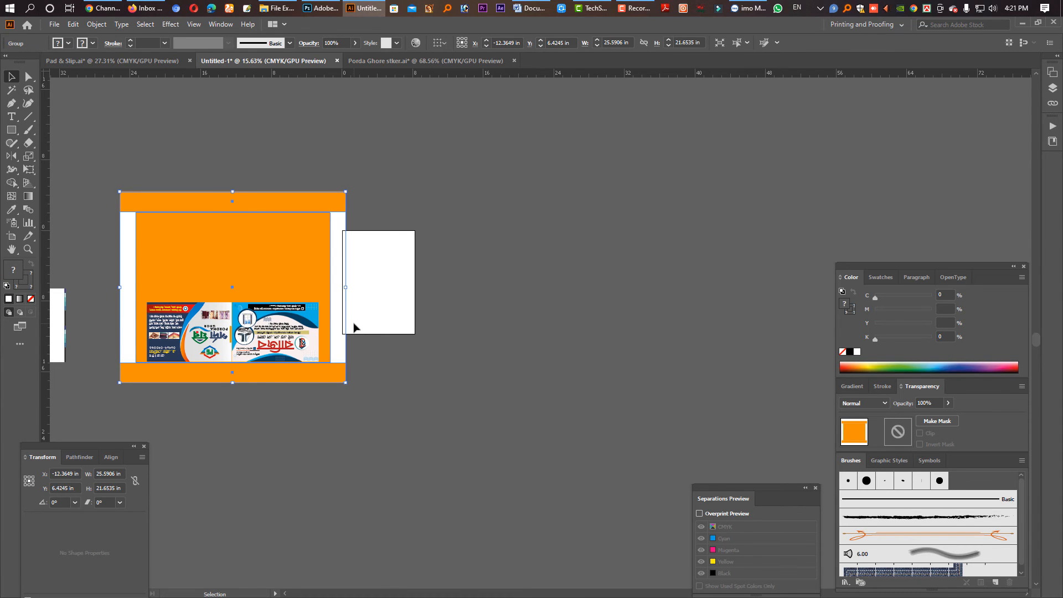
key(Delete)
drag(484, 406, 736, 378)
Step: Try duplicating the sticker pair directly above the original to form a block of four stickers
drag(714, 380, 400, 213)
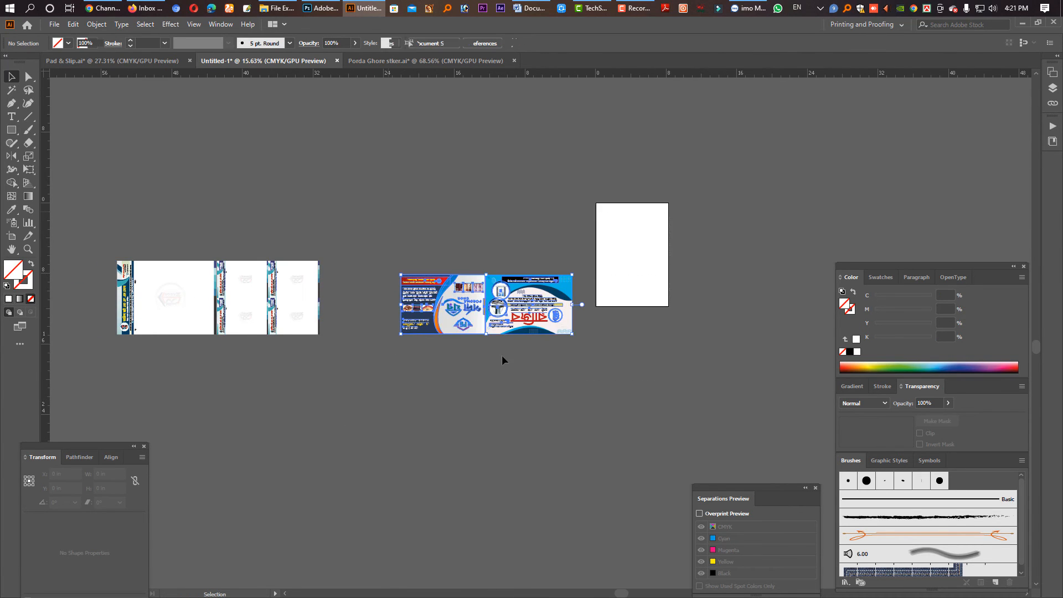
key(Tab)
drag(494, 295, 490, 240)
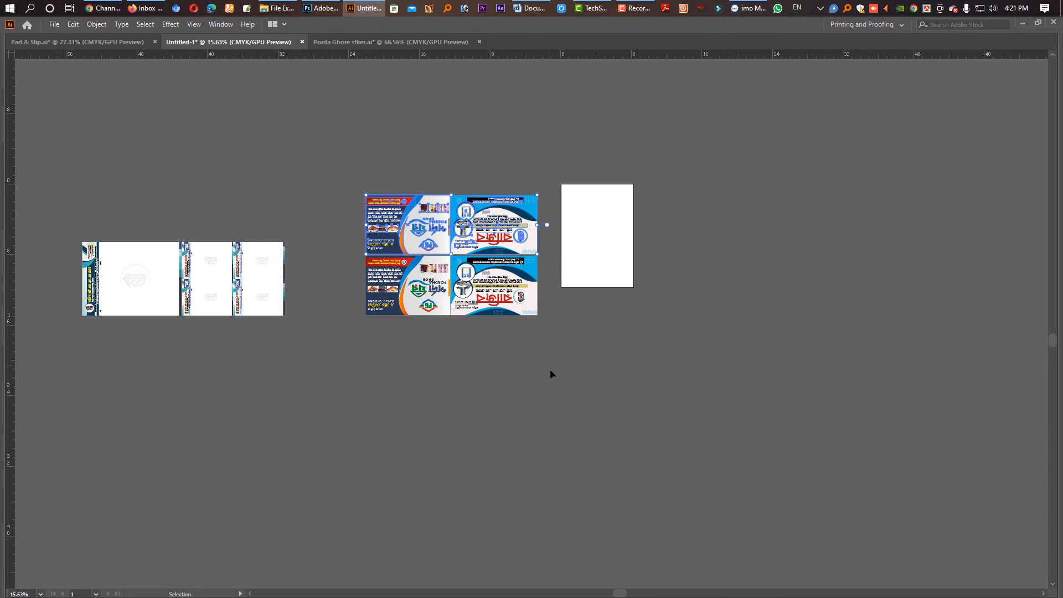
key(Tab)
key(Tab)
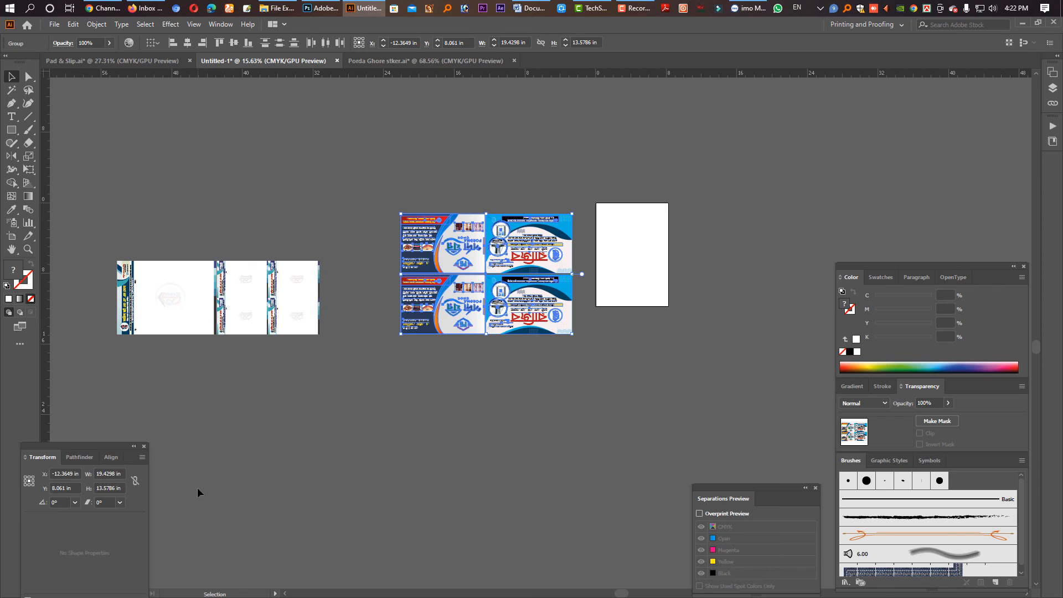
Step: Scale the four-sticker block proportionally to 14 in high, and set only its width to 19.8 in
click(109, 488)
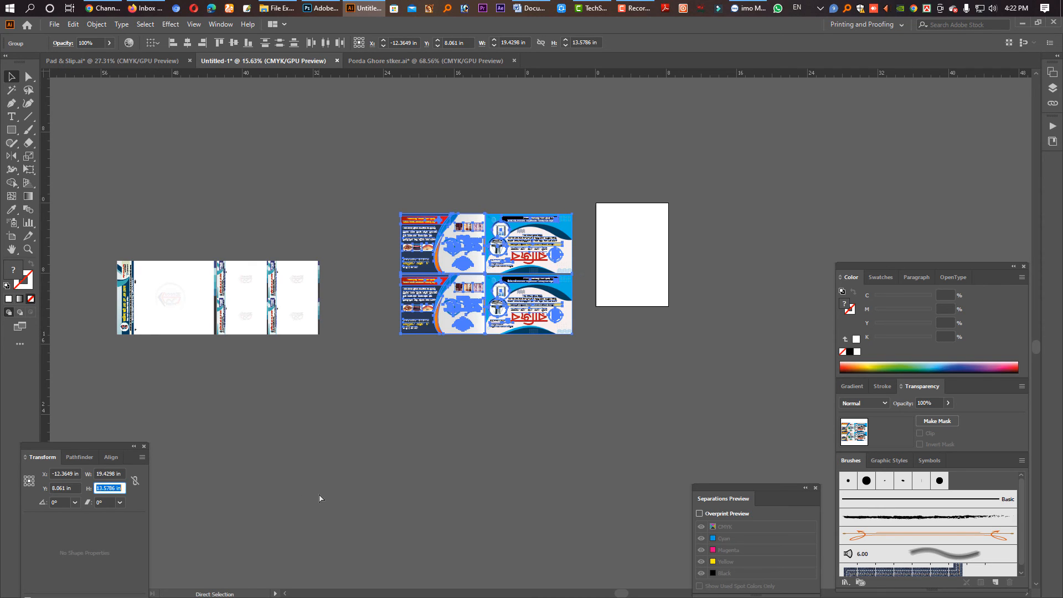
click(135, 481)
text(14)
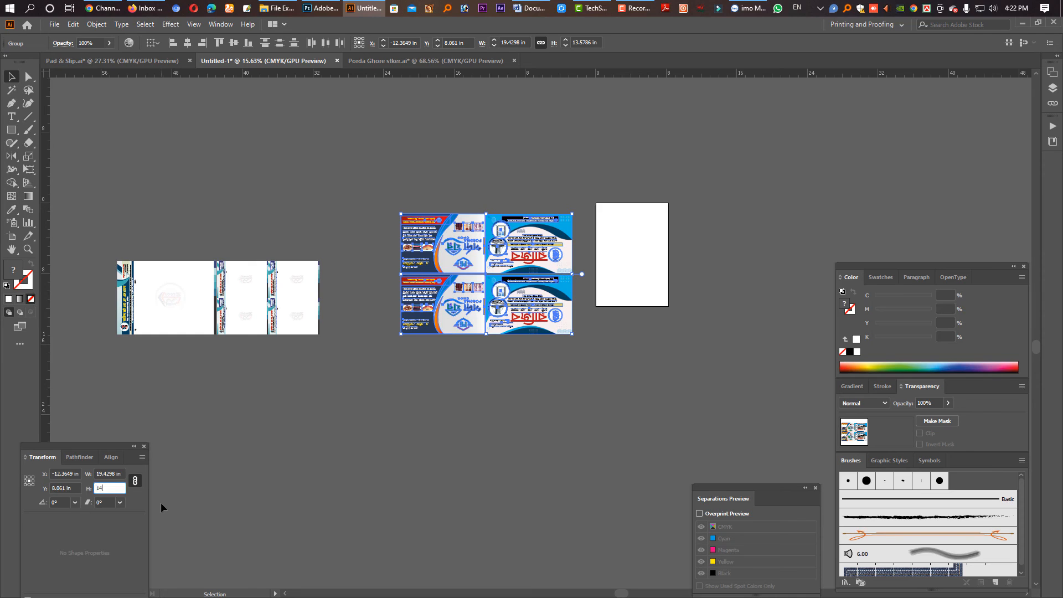
key(Return)
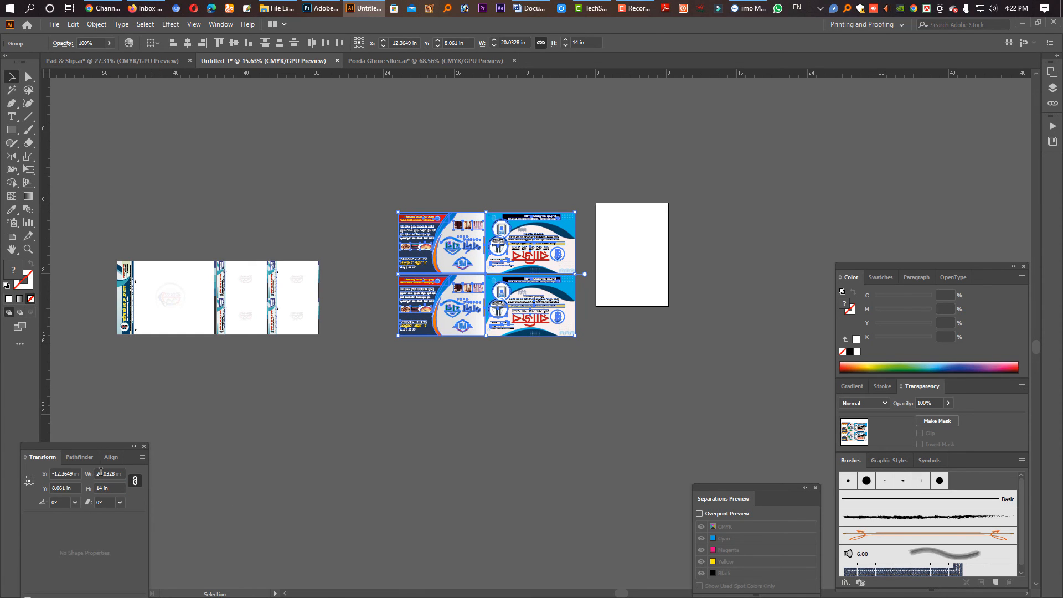
click(136, 481)
drag(121, 474, 53, 474)
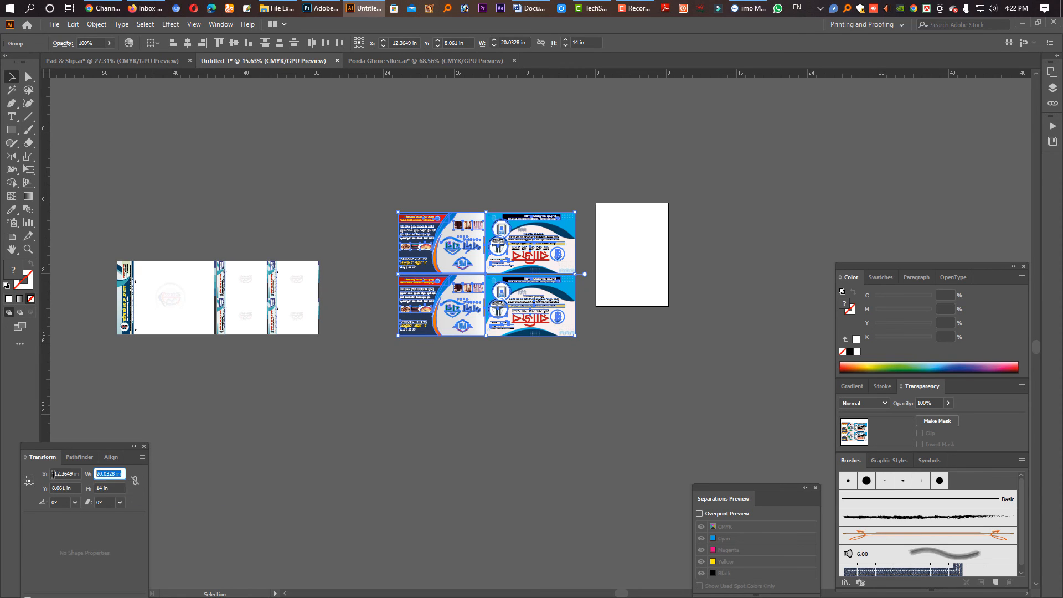
text(19.8)
key(Return)
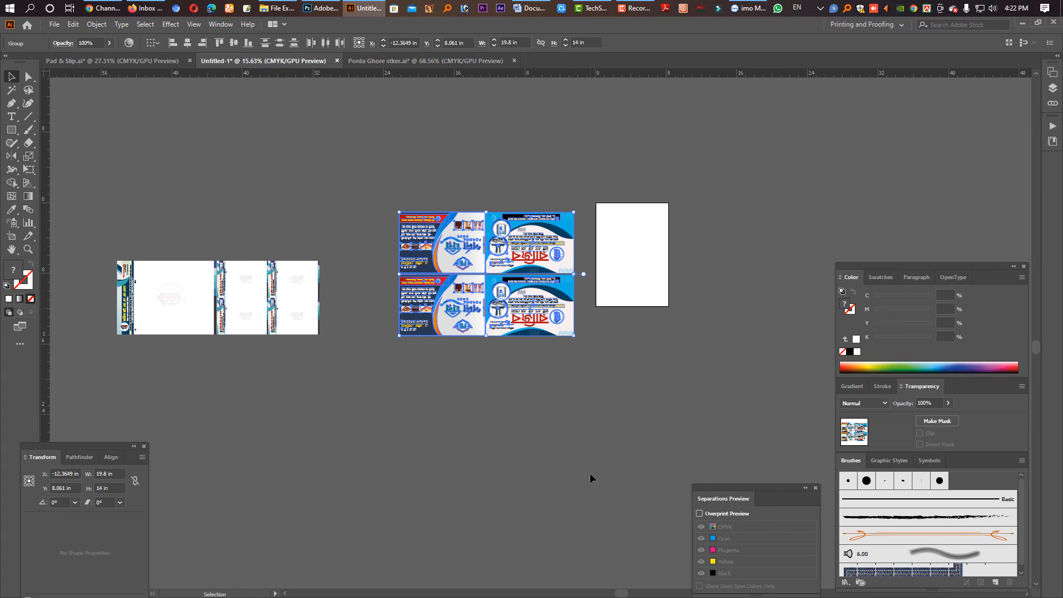
Step: Undo the resizing and duplication of the sticker pair and clear the selection
key(ctrl+z)
key(ctrl+z)
key(ctrl+z)
key(ctrl+z)
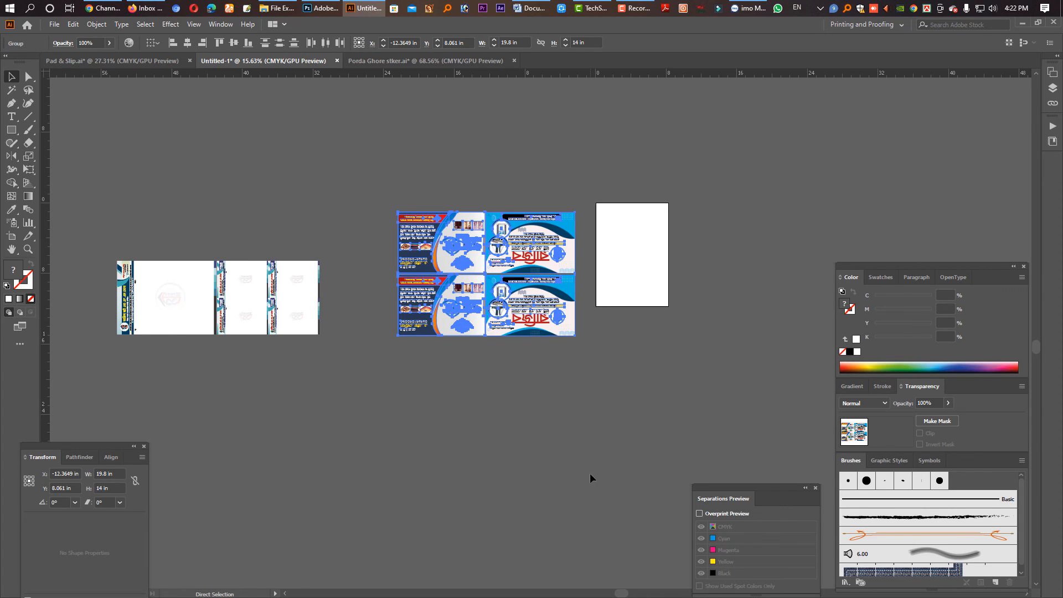
click(590, 474)
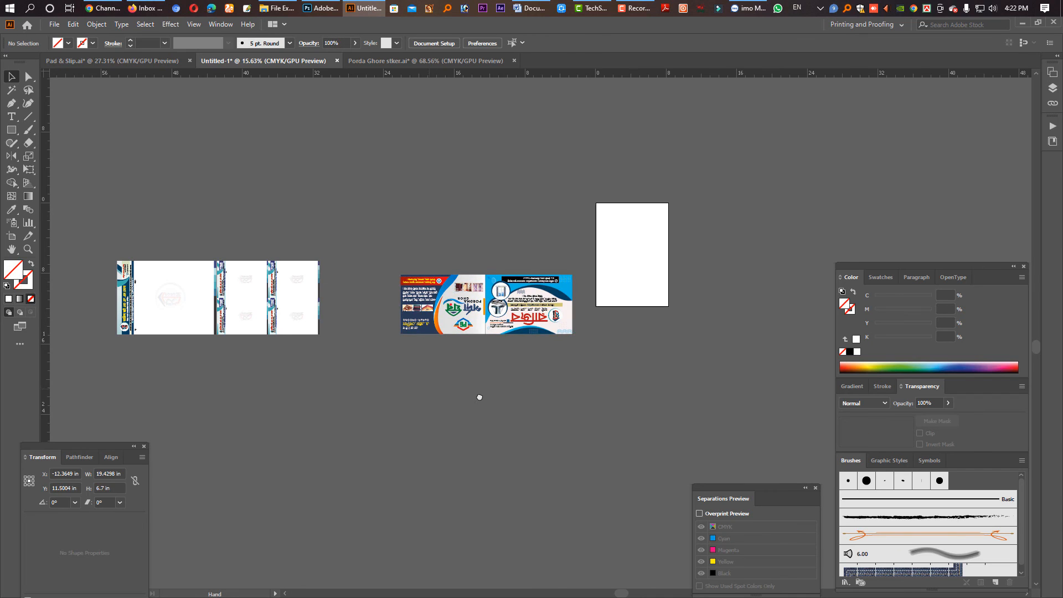
drag(423, 388, 608, 399)
key(Tab)
drag(430, 399, 515, 399)
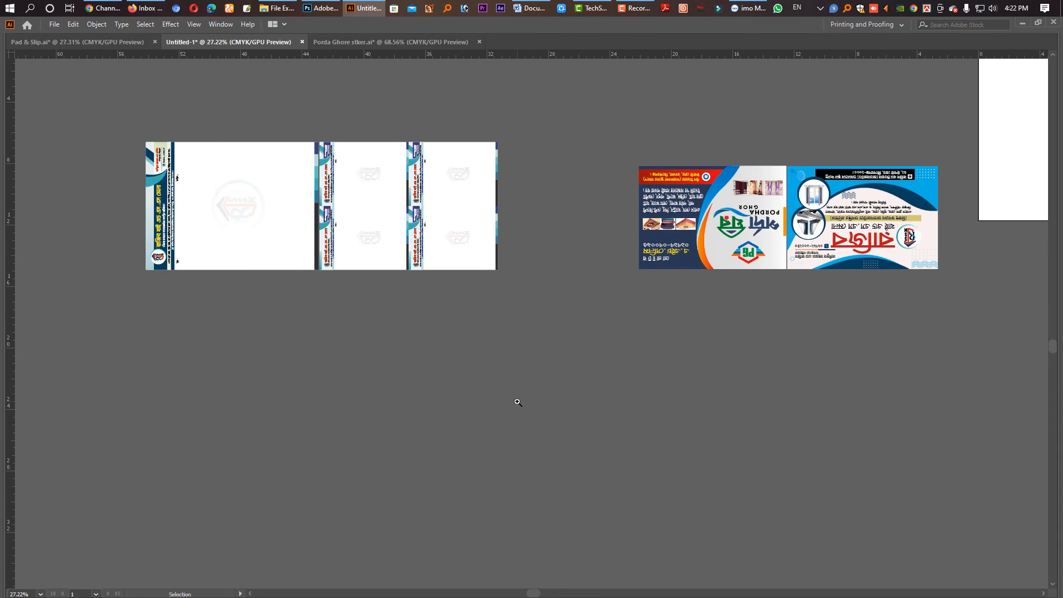
drag(736, 404, 454, 317)
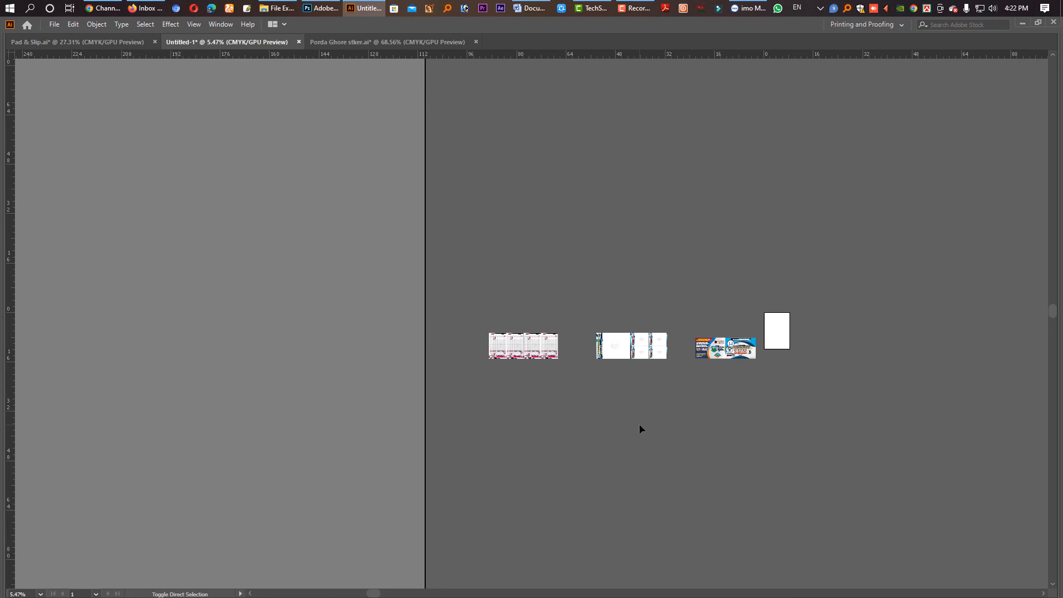
Step: Save the document as KCC.ai on the Desktop in Illustrator 2020 format and show the Windows desktop
key(ctrl+s)
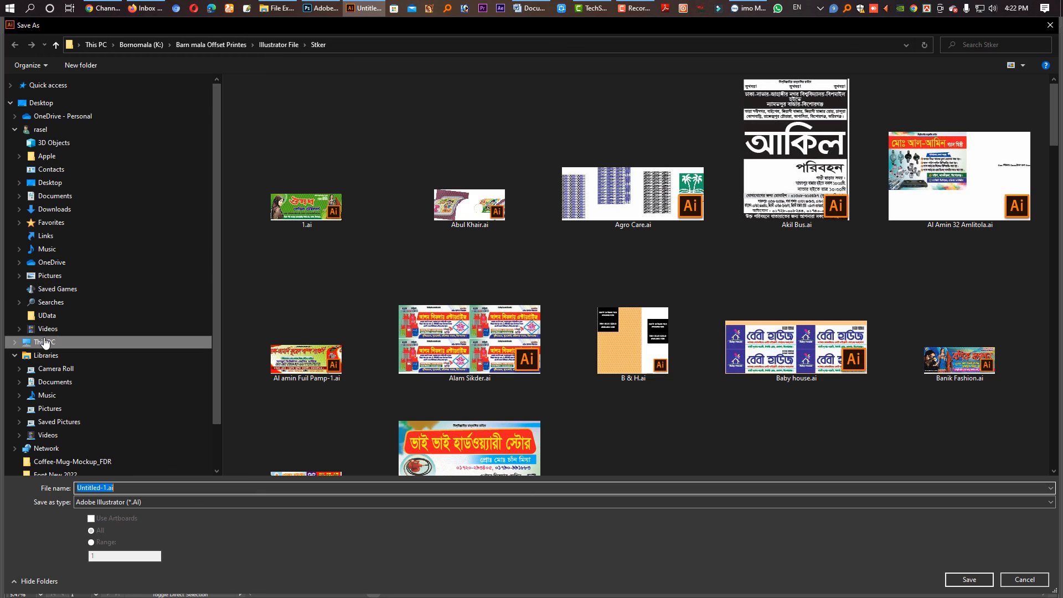
click(50, 183)
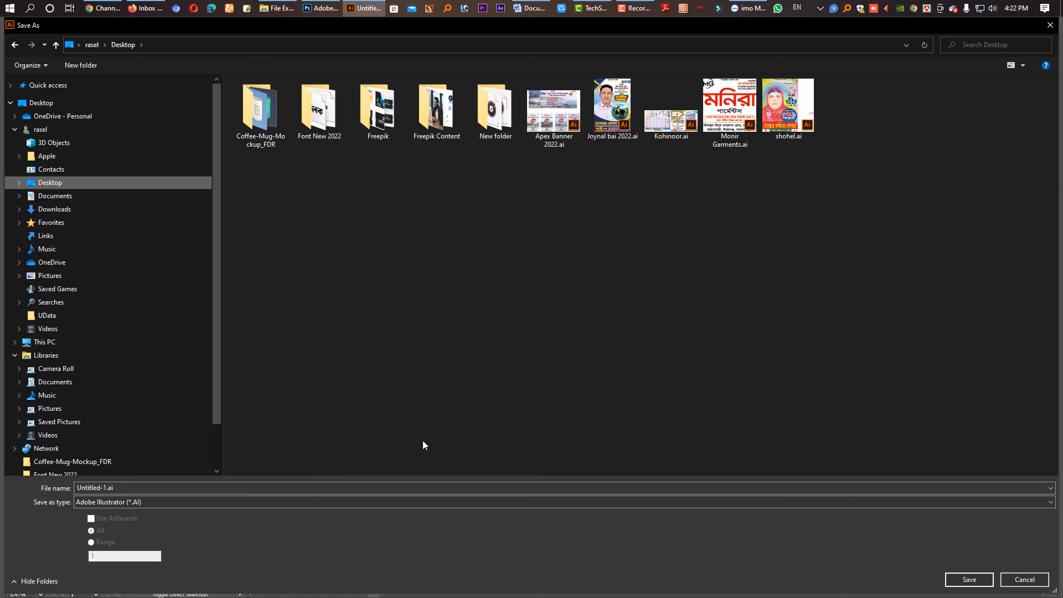
click(134, 489)
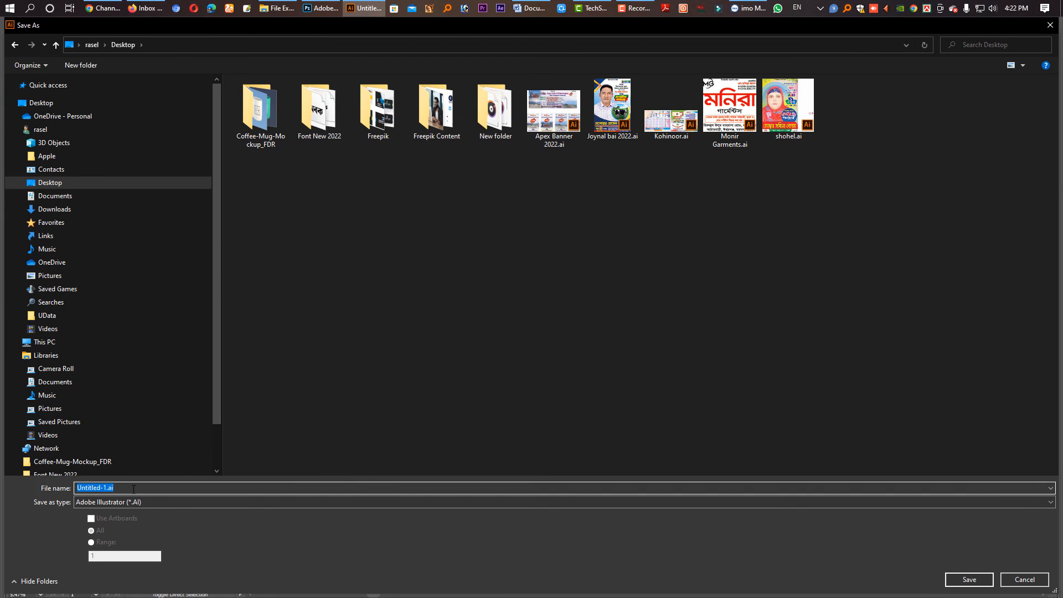
text(KCC)
key(Return)
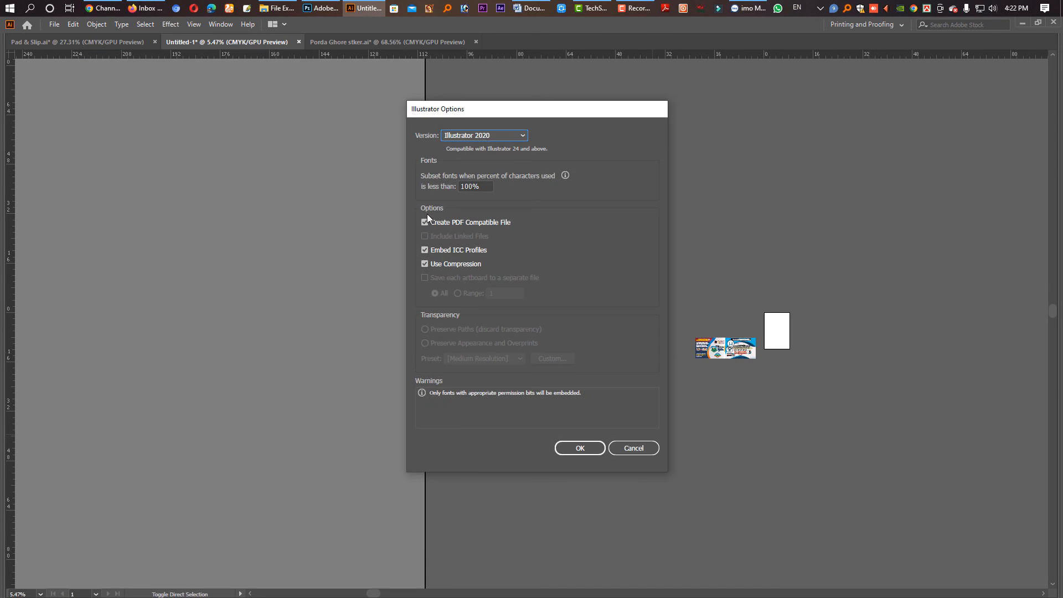
click(486, 135)
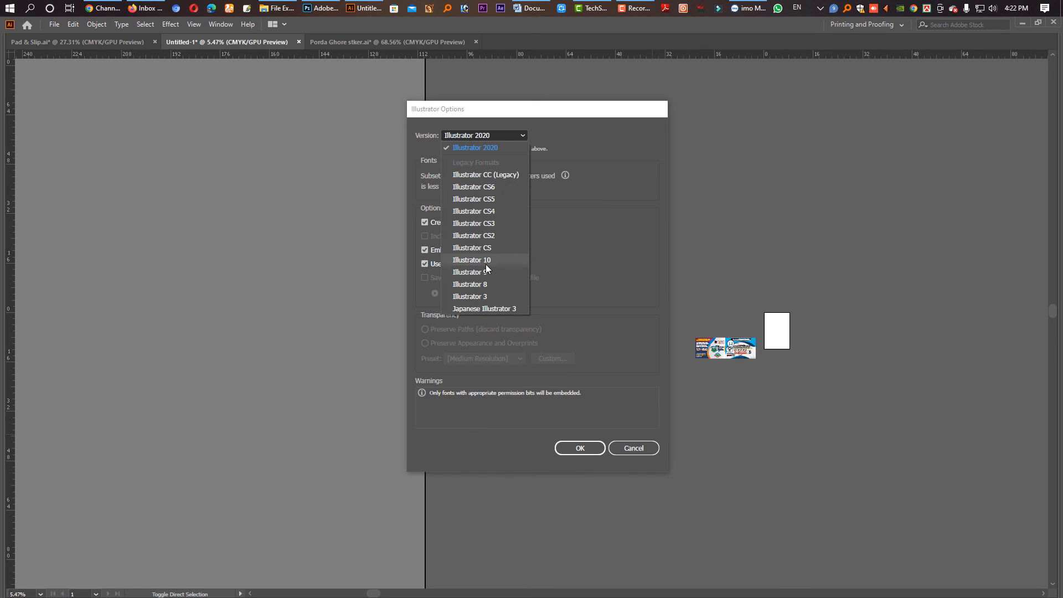
key(Escape)
click(595, 444)
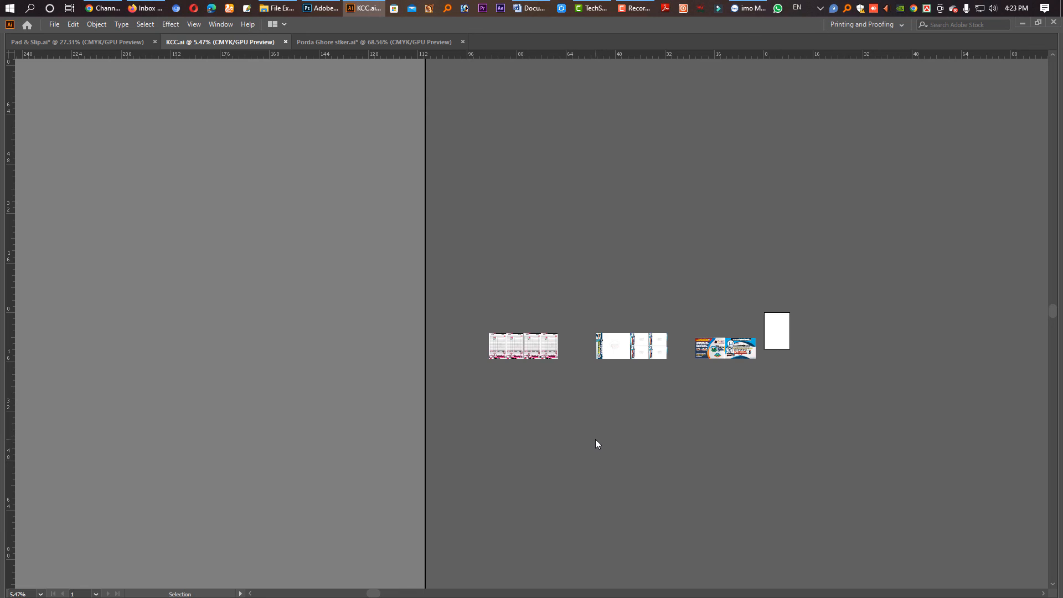
key(super+d)
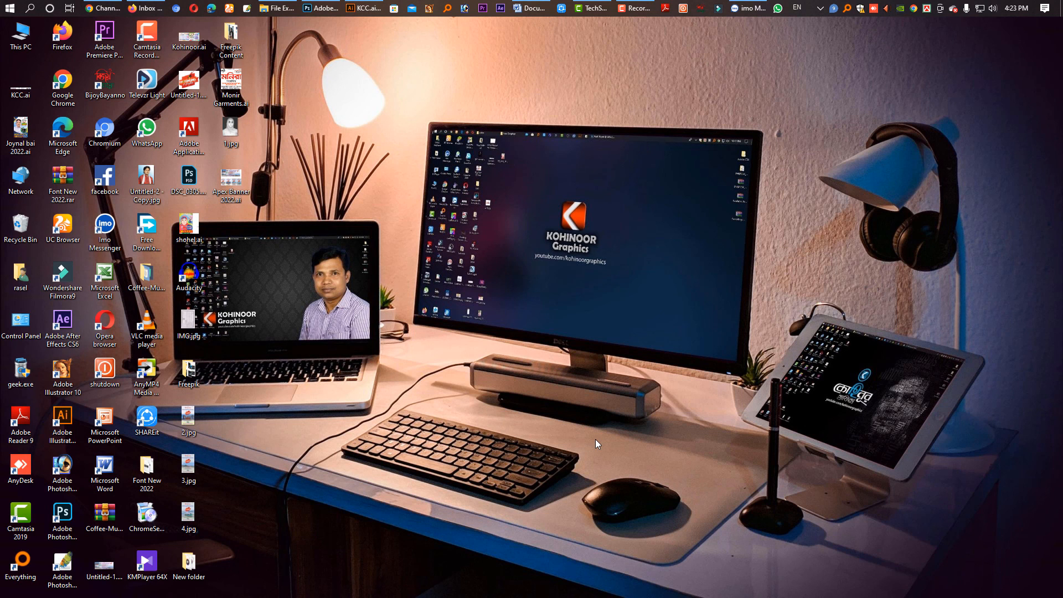